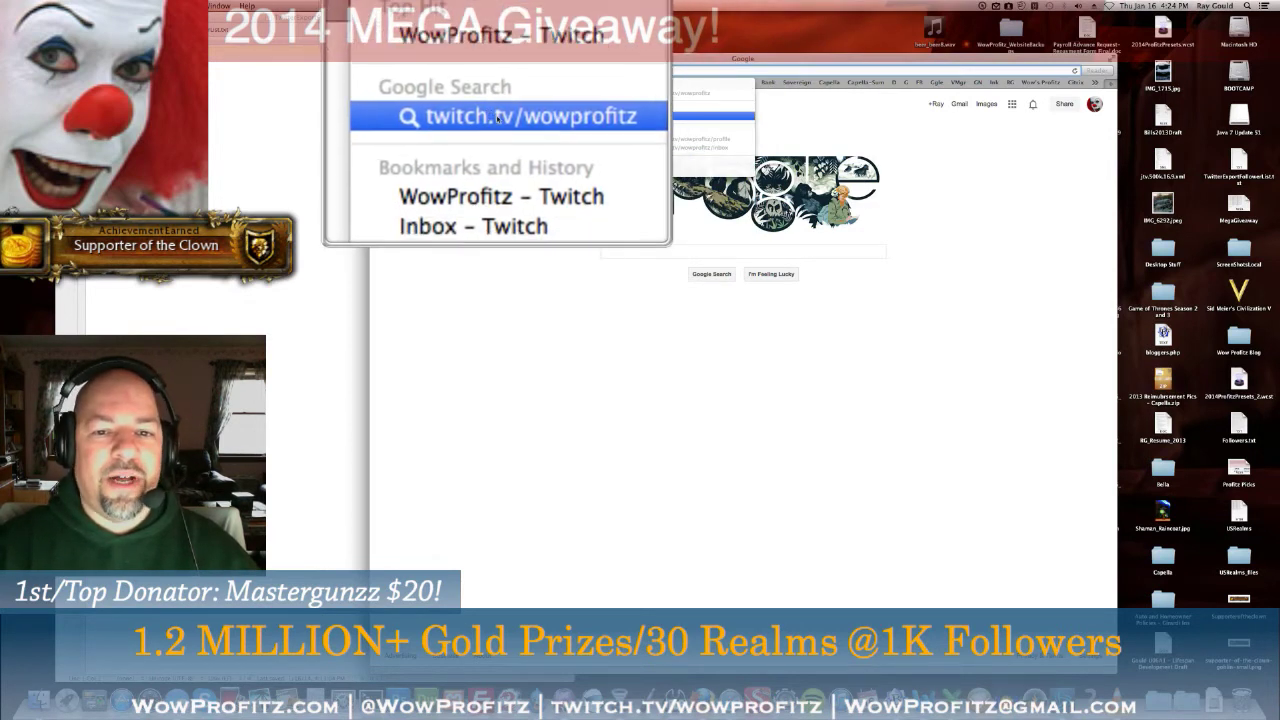
# Find the WowProfitz channel on Twitch through a web search for twitch.tv/wowprofitz and open its profile's followers list.
pyautogui.click(497, 118)
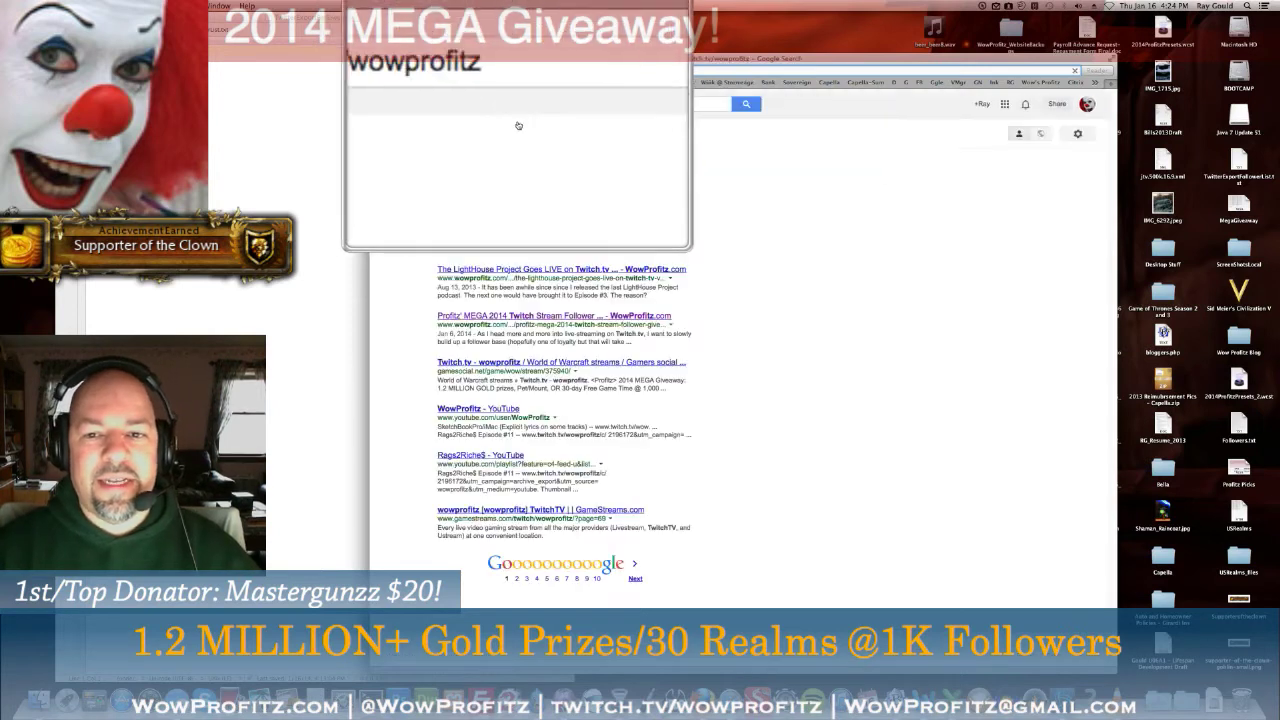
pyautogui.click(502, 182)
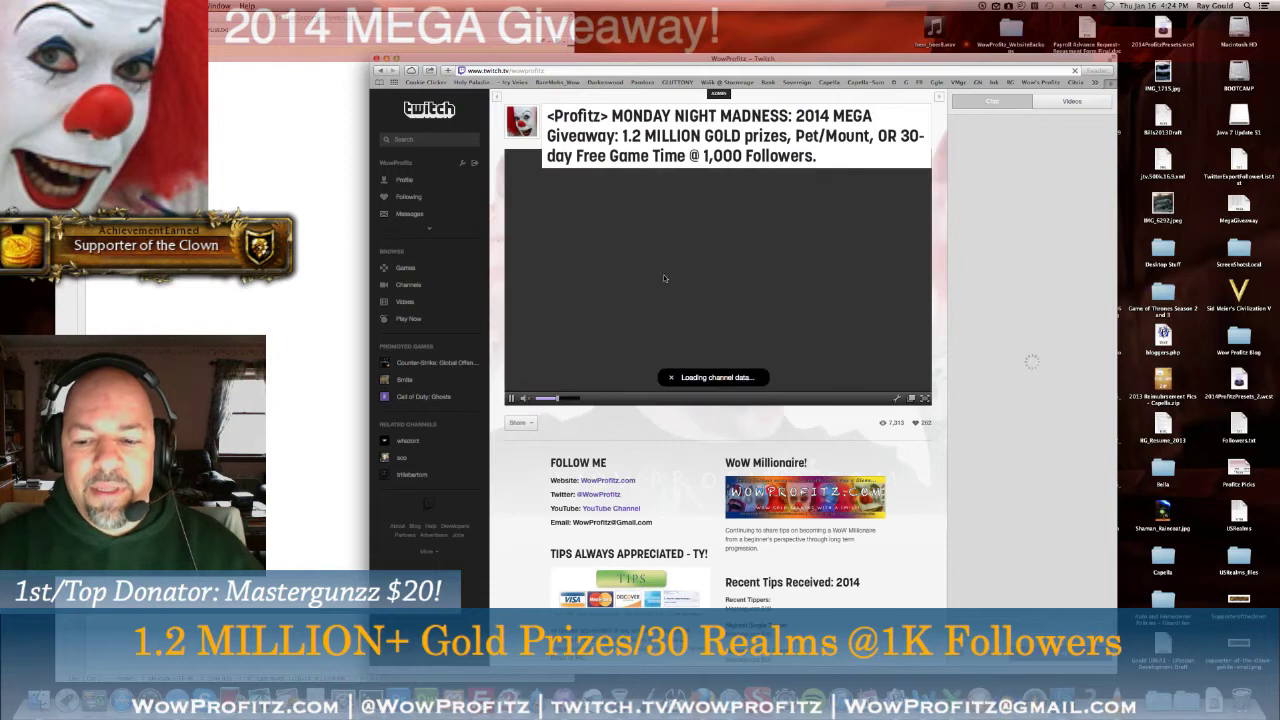
pyautogui.press('alt+super+8')
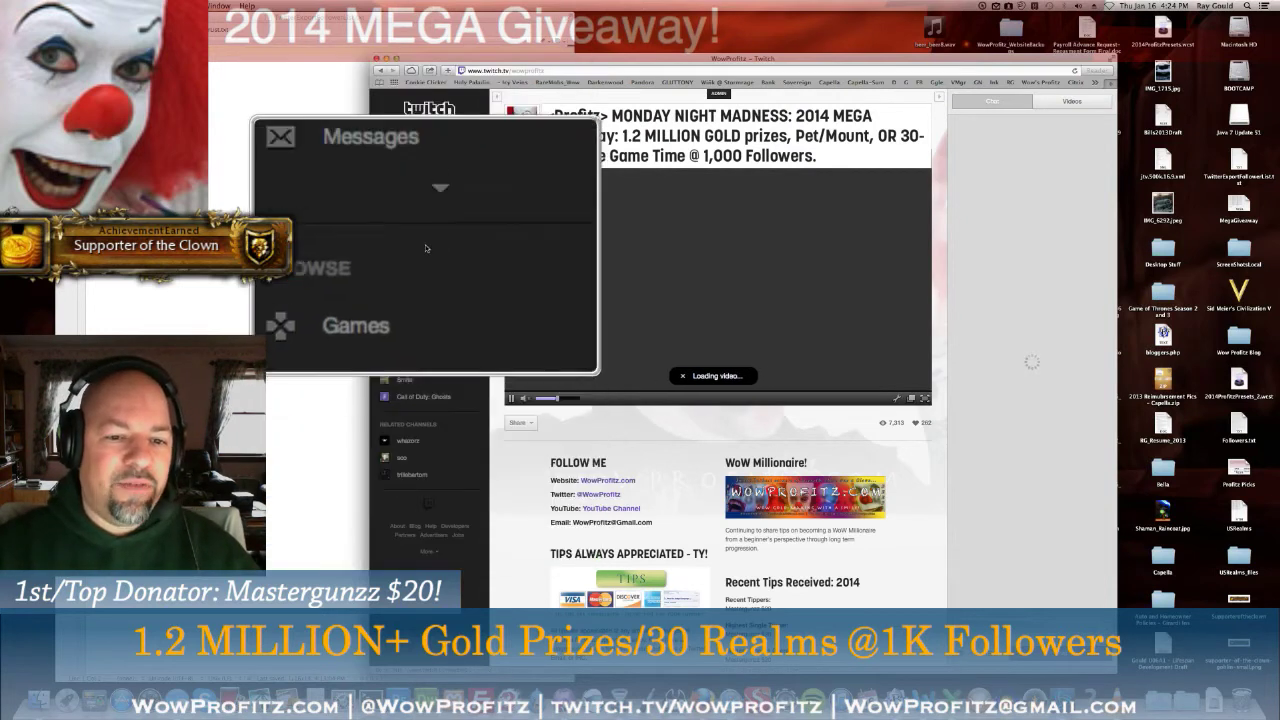
pyautogui.click(406, 181)
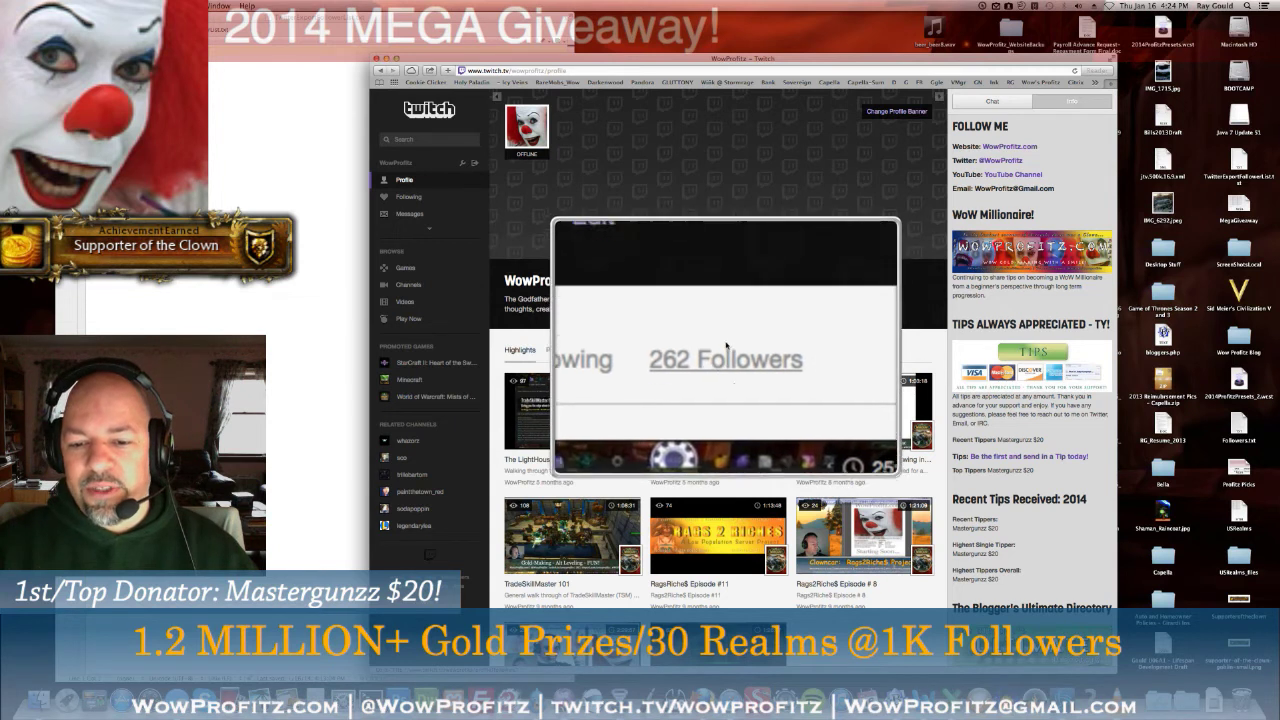
pyautogui.click(730, 354)
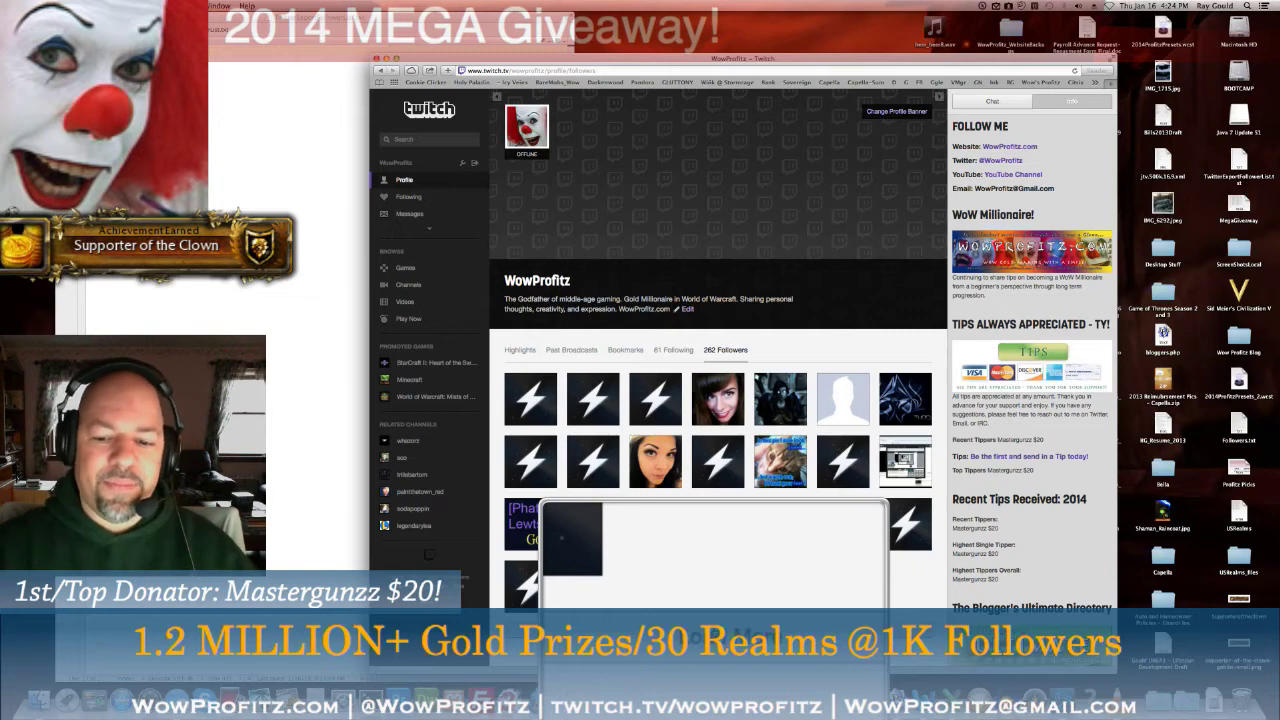
# Move the browser window up and shorten its height so that the end of the followers grid is reachable.
pyautogui.press('Escape')
pyautogui.moveTo(787, 62); pyautogui.dragTo(778, 39)
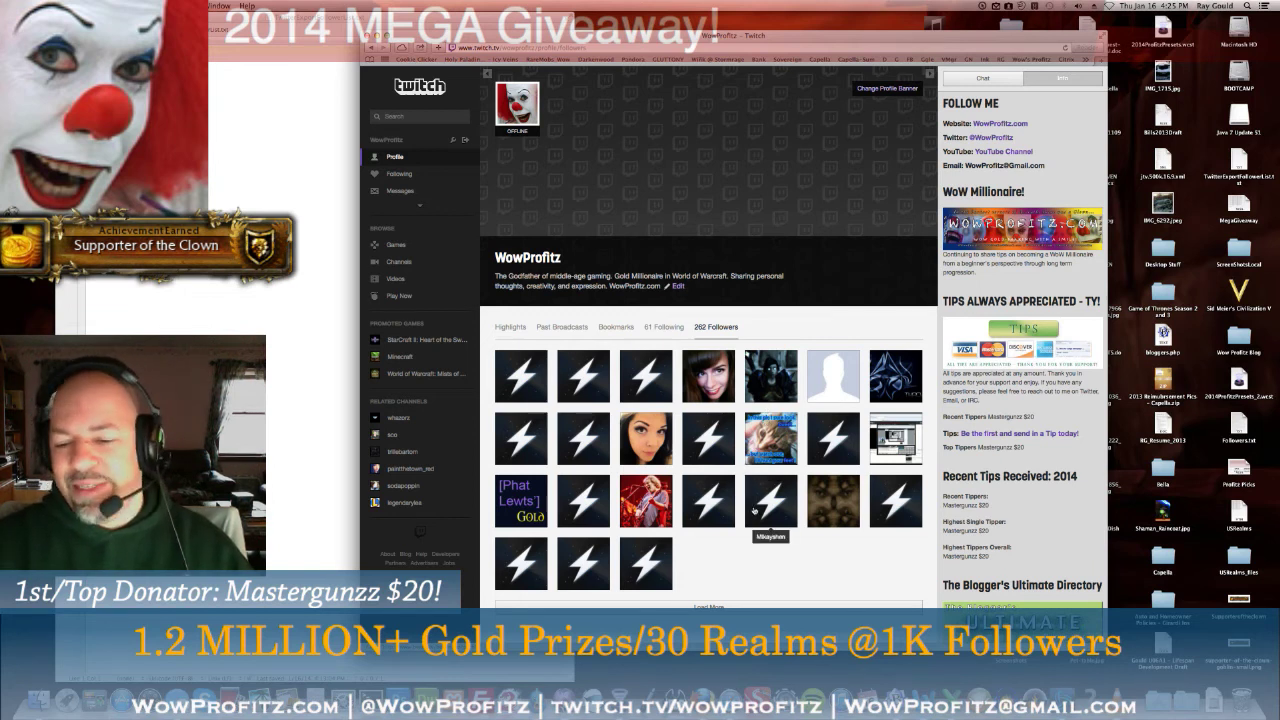
pyautogui.click(718, 603)
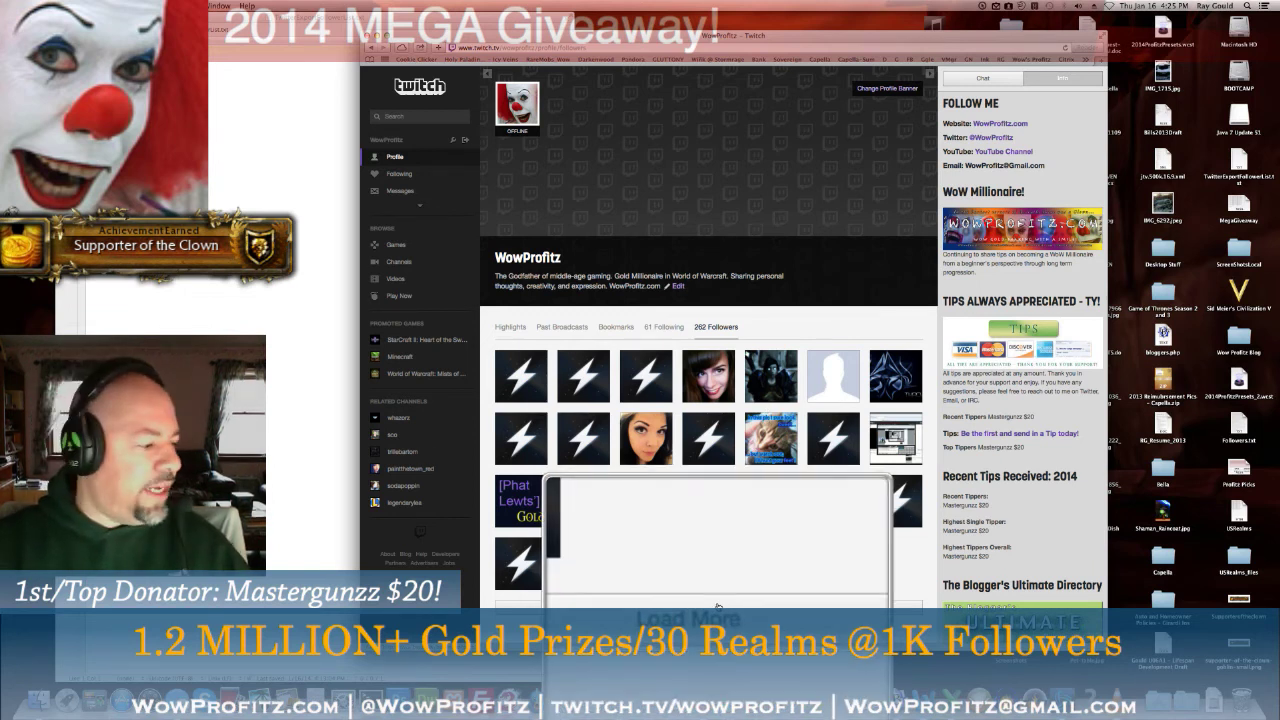
pyautogui.moveTo(782, 38); pyautogui.dragTo(770, 20)
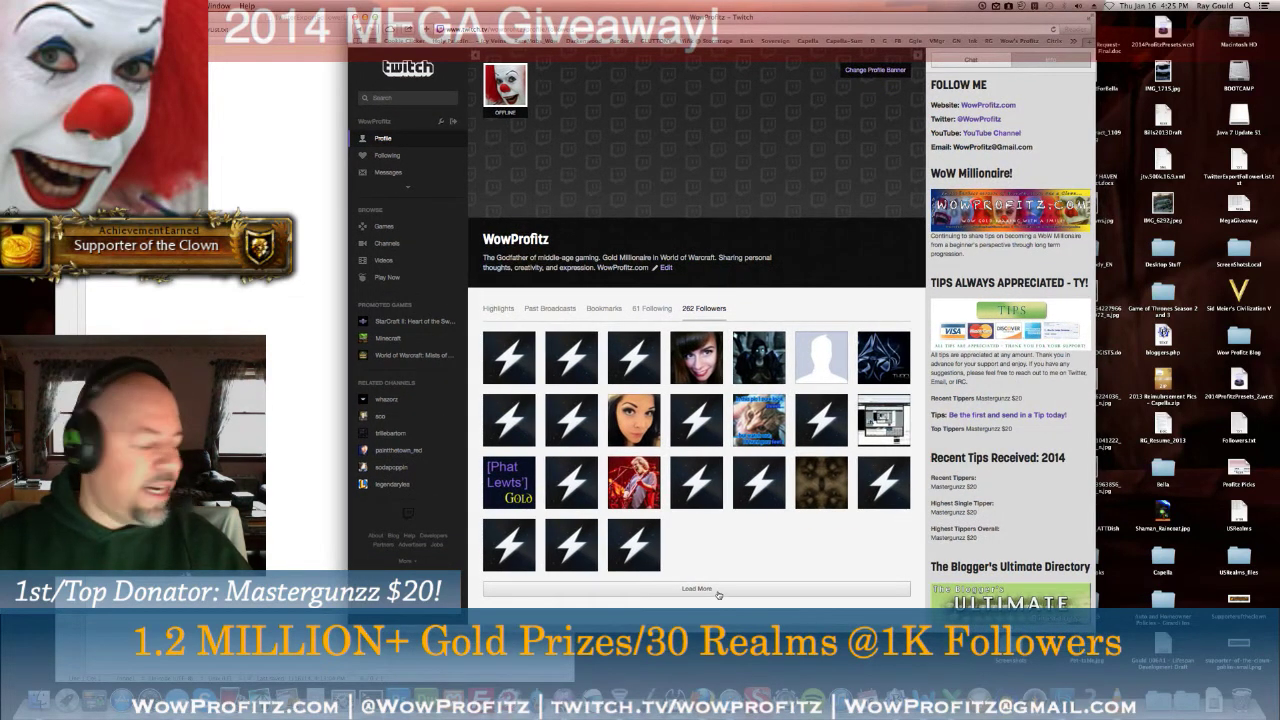
pyautogui.moveTo(845, 645); pyautogui.dragTo(845, 510)
pyautogui.scroll(-3, 797, 399)
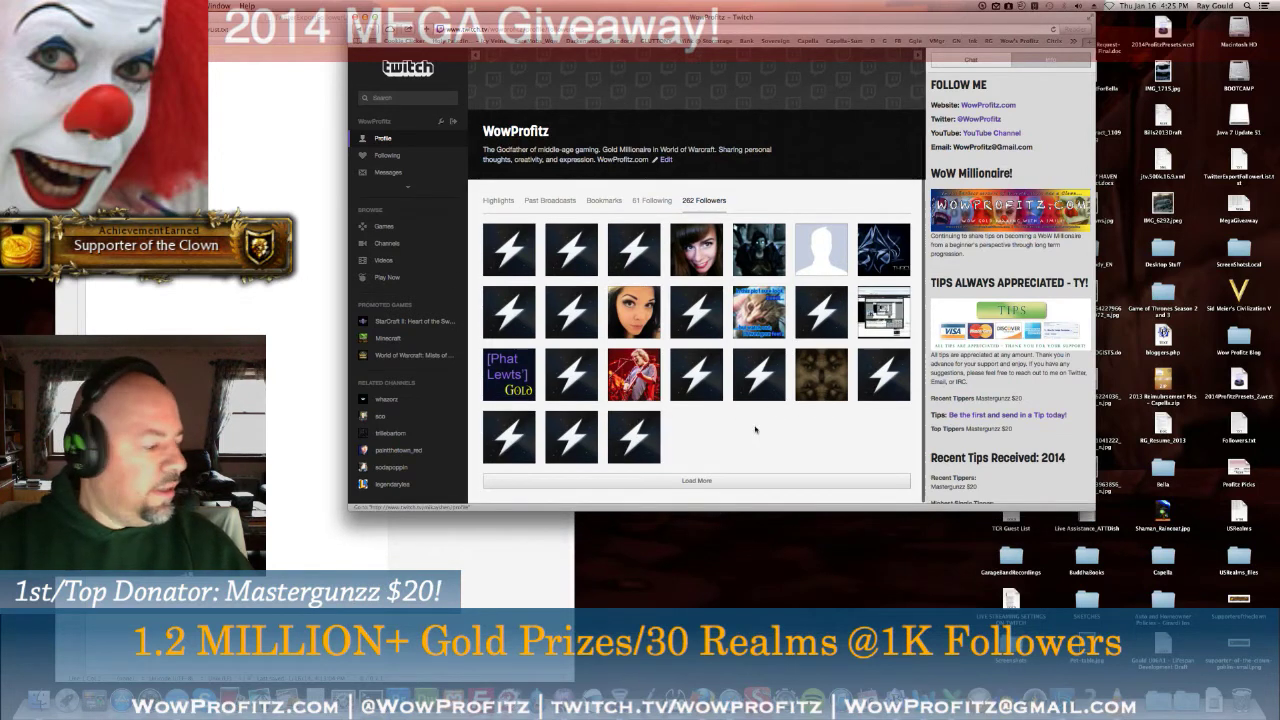
# Load more followers repeatedly until the channel's complete followers grid is loaded down to its last entry.
pyautogui.click(696, 480)
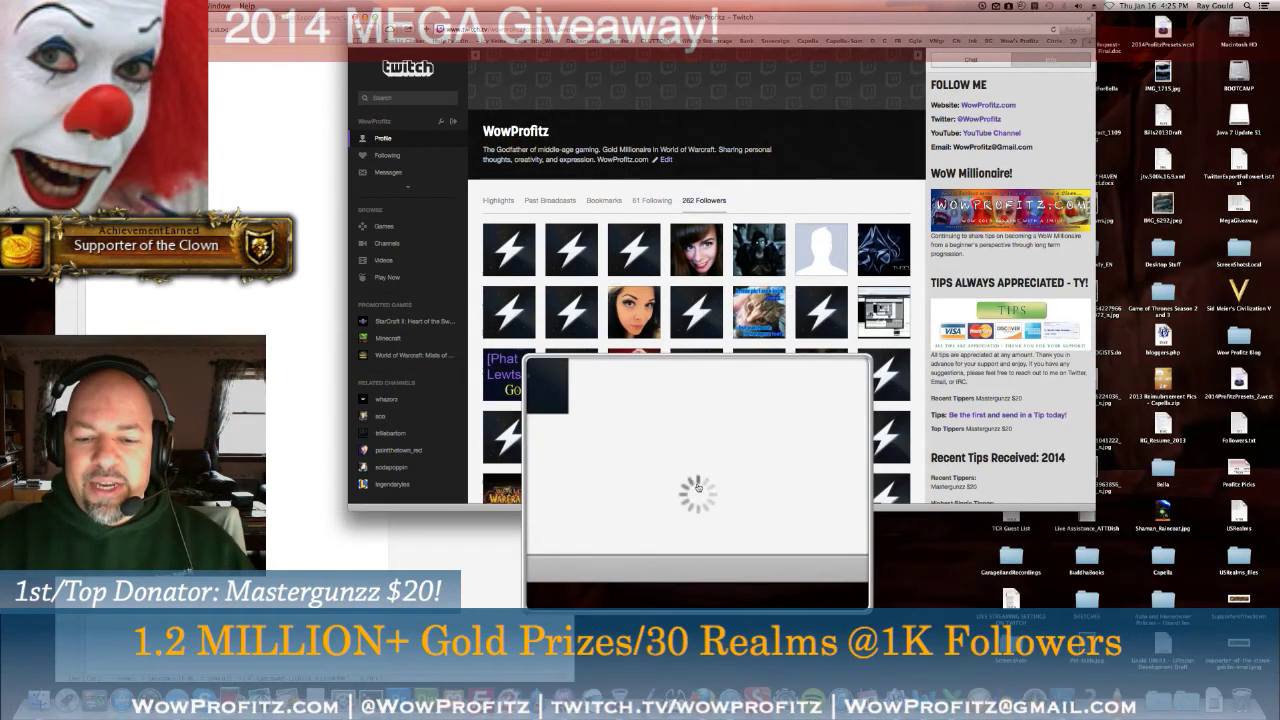
pyautogui.scroll(-3, 696, 482)
pyautogui.scroll(-2, 695, 481)
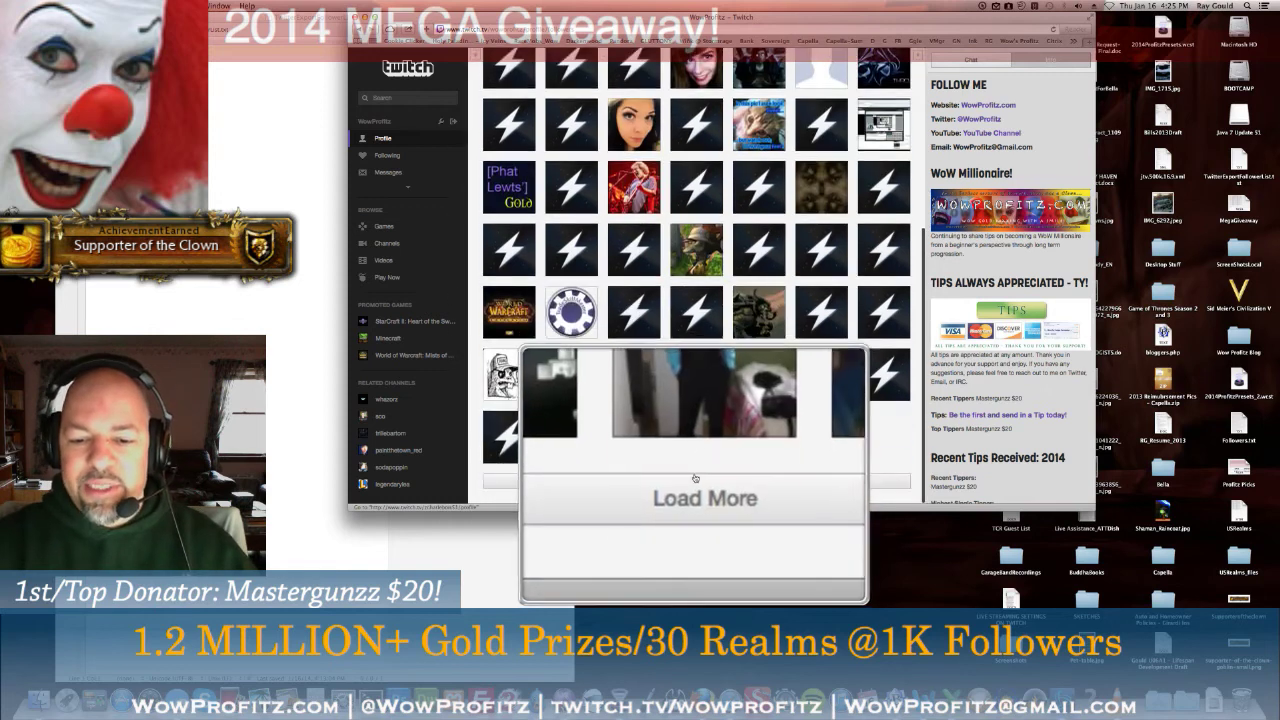
pyautogui.click(695, 486)
pyautogui.scroll(-5, 699, 488)
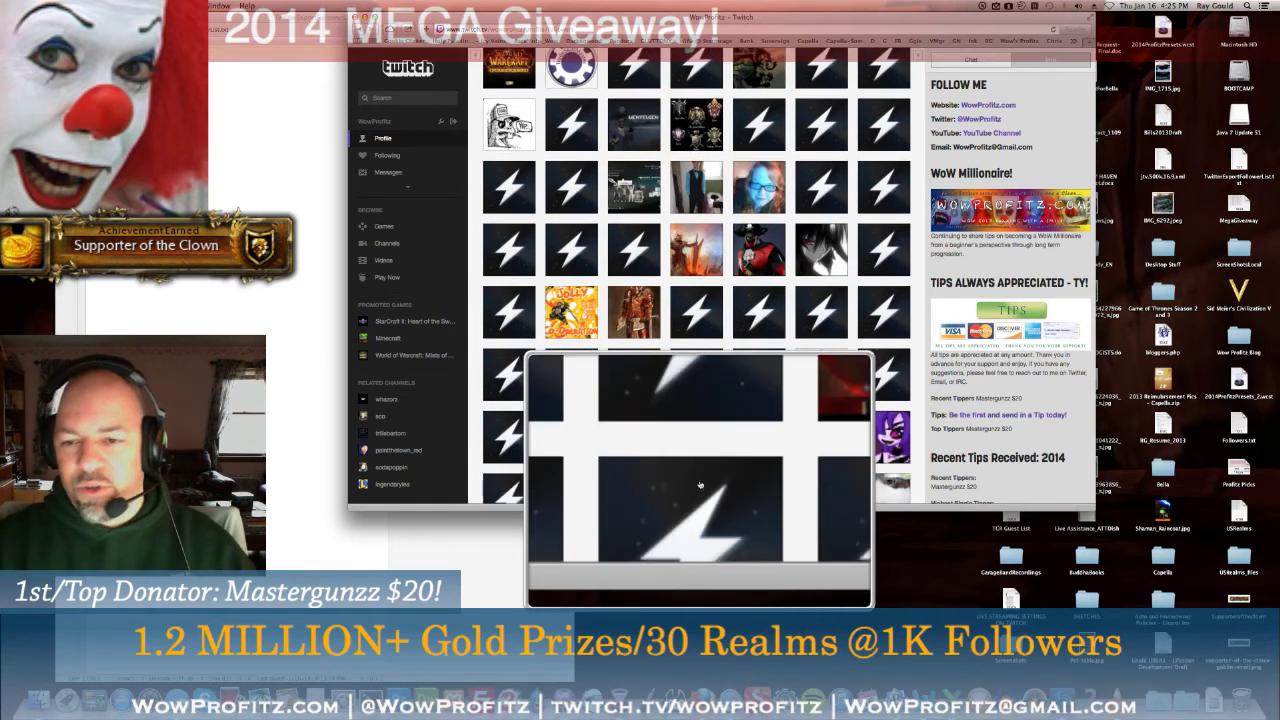
pyautogui.scroll(-4, 700, 484)
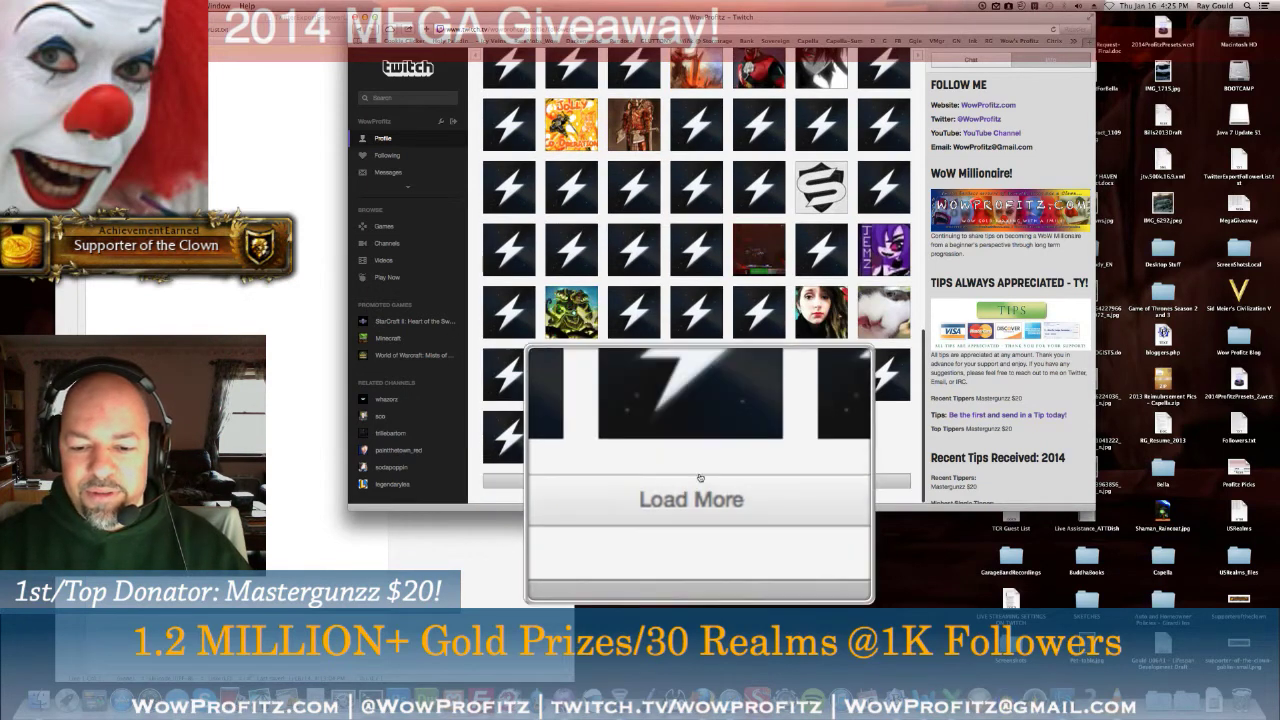
pyautogui.scroll(-4, 696, 488)
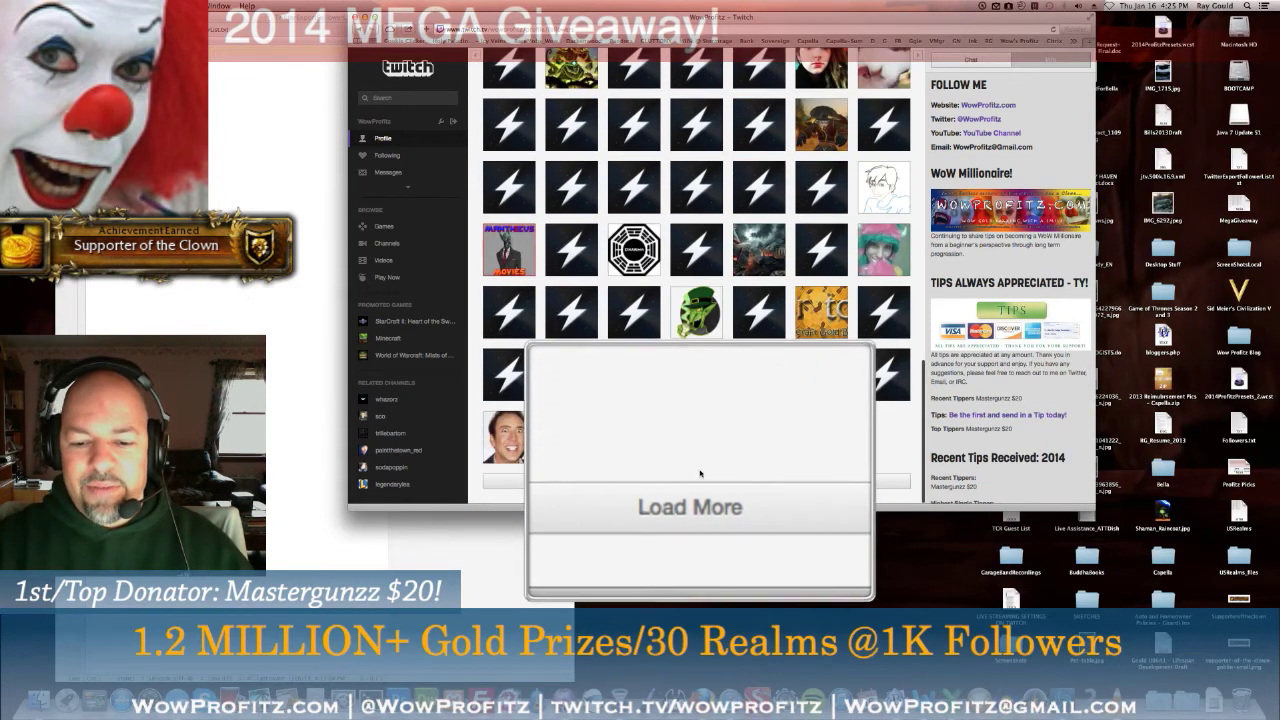
pyautogui.click(694, 490)
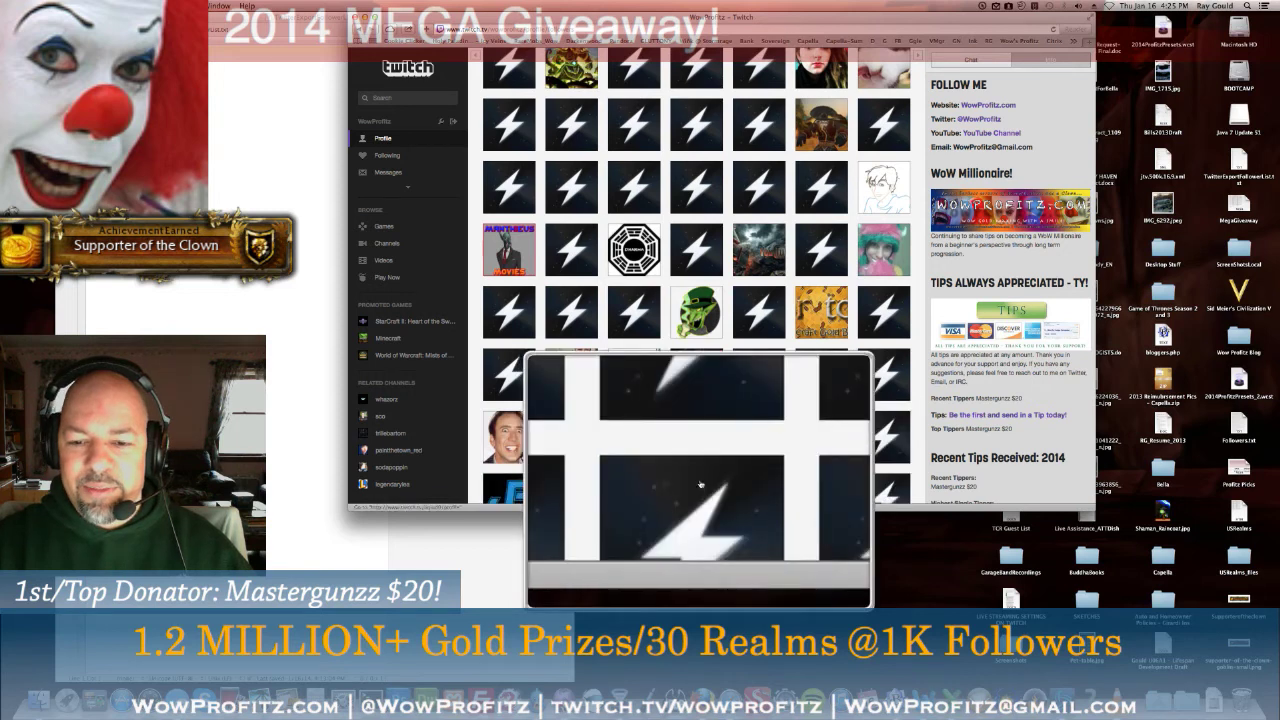
pyautogui.scroll(-4, 698, 486)
pyautogui.click(699, 484)
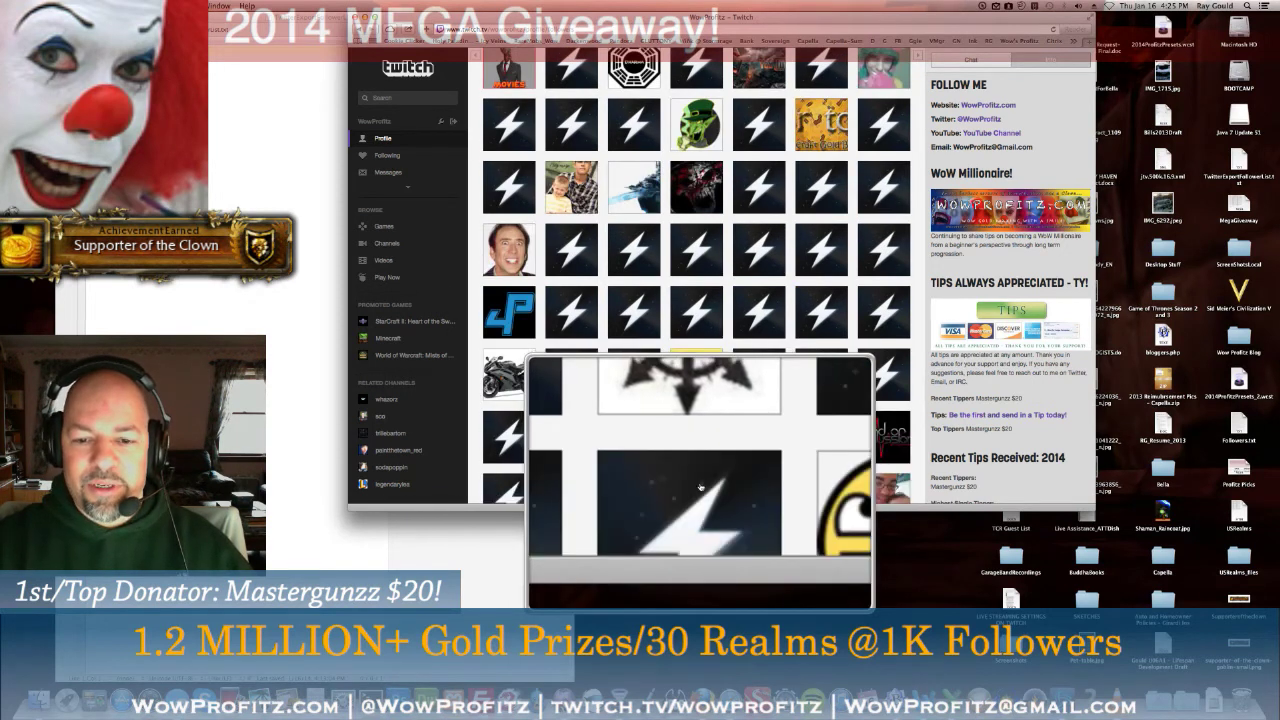
pyautogui.scroll(-4, 700, 487)
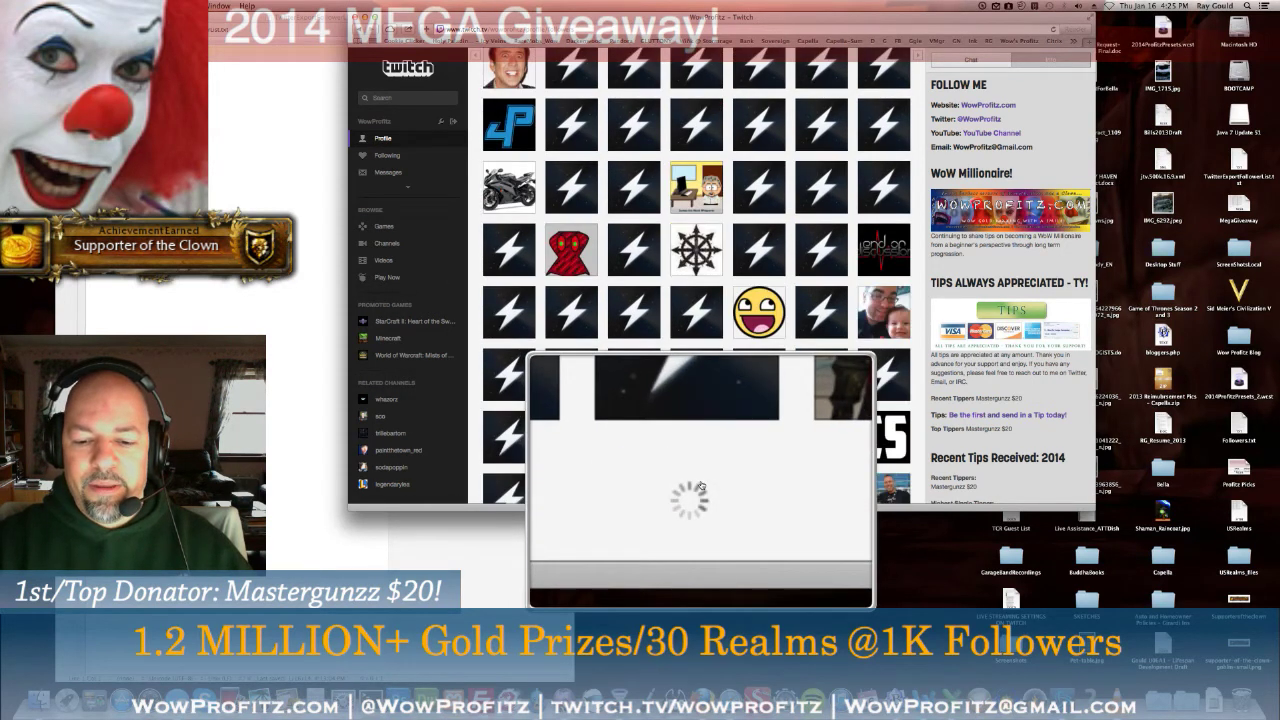
pyautogui.scroll(-5, 700, 487)
pyautogui.click(700, 480)
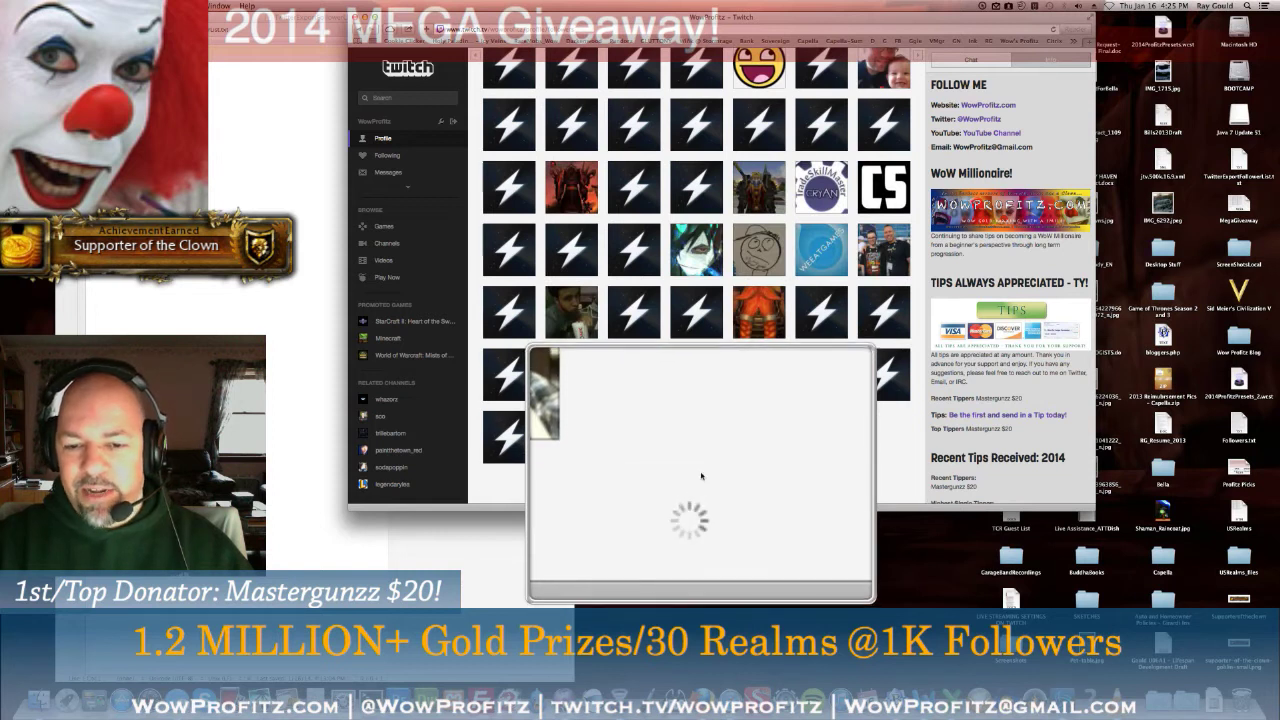
pyautogui.scroll(-4, 701, 480)
pyautogui.click(701, 487)
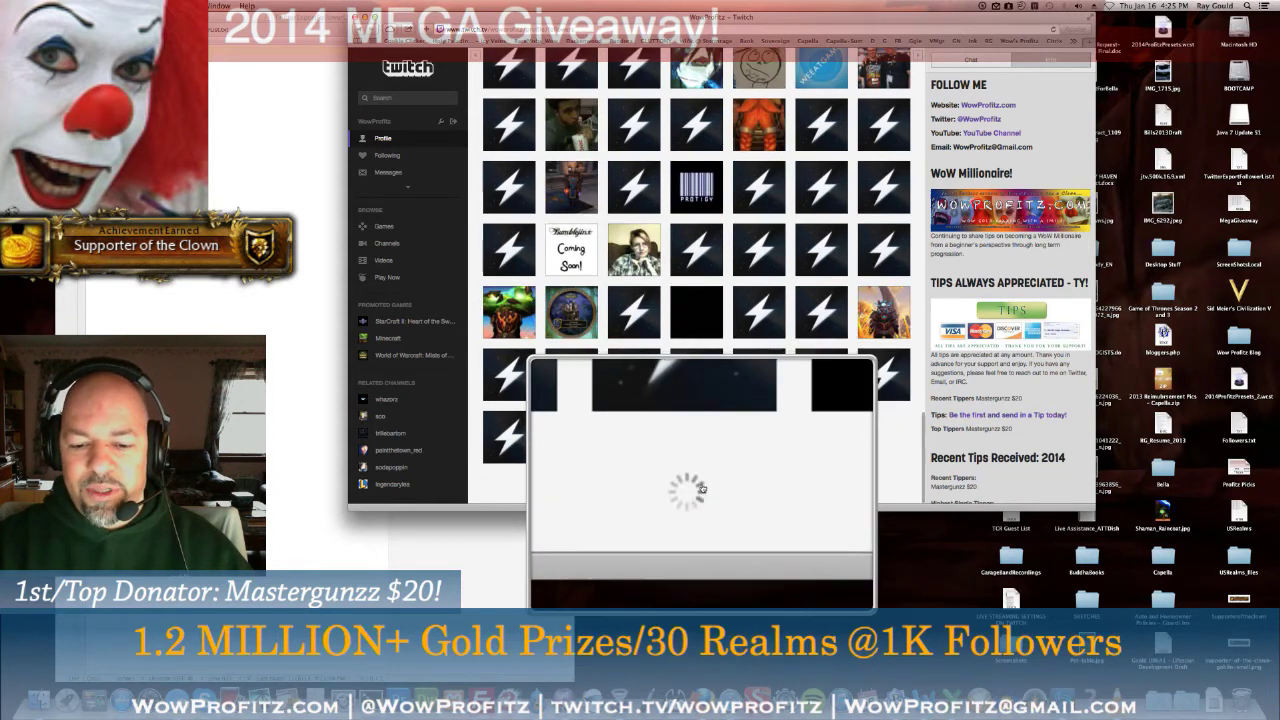
pyautogui.scroll(-4, 700, 487)
pyautogui.click(698, 485)
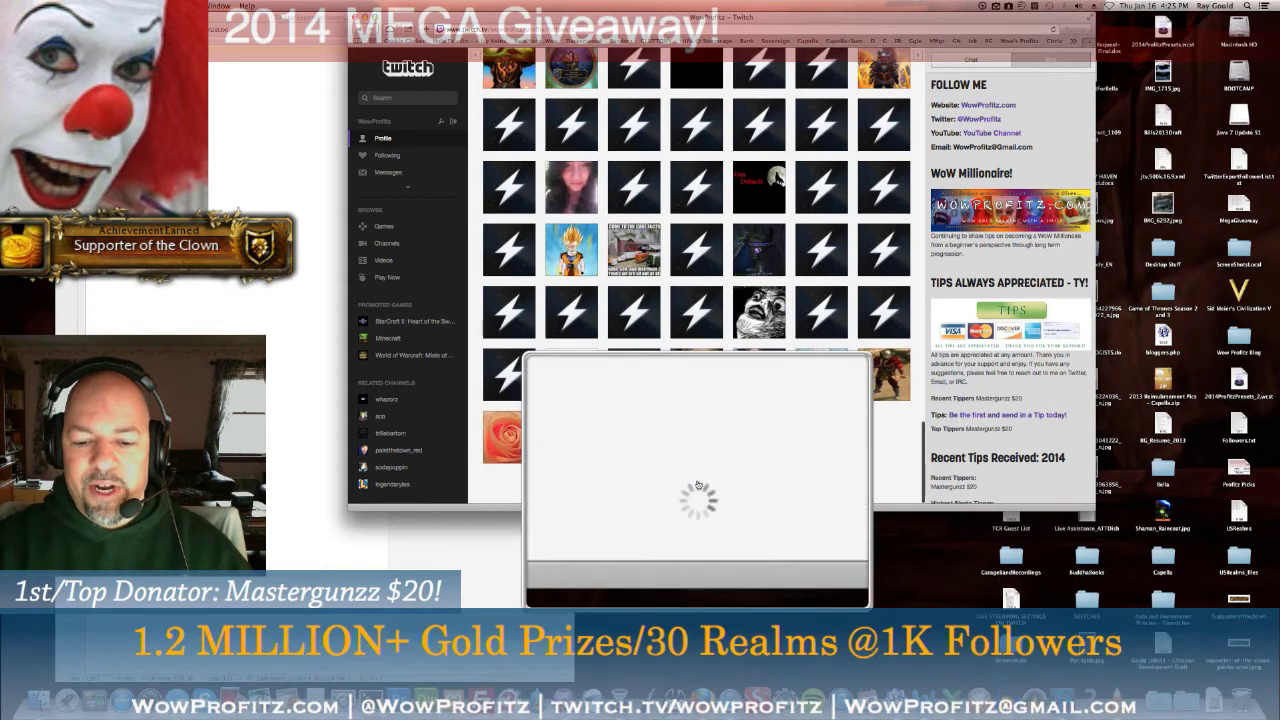
pyautogui.scroll(-4, 698, 485)
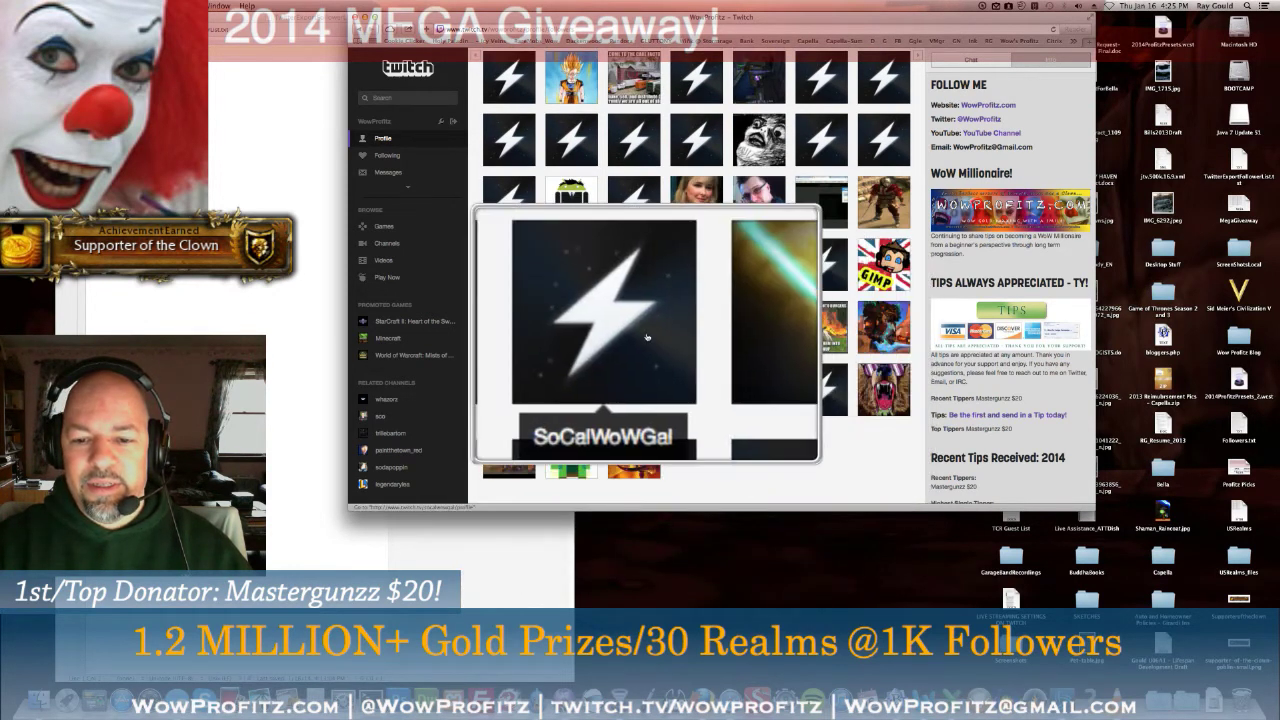
pyautogui.scroll(-3, 660, 350)
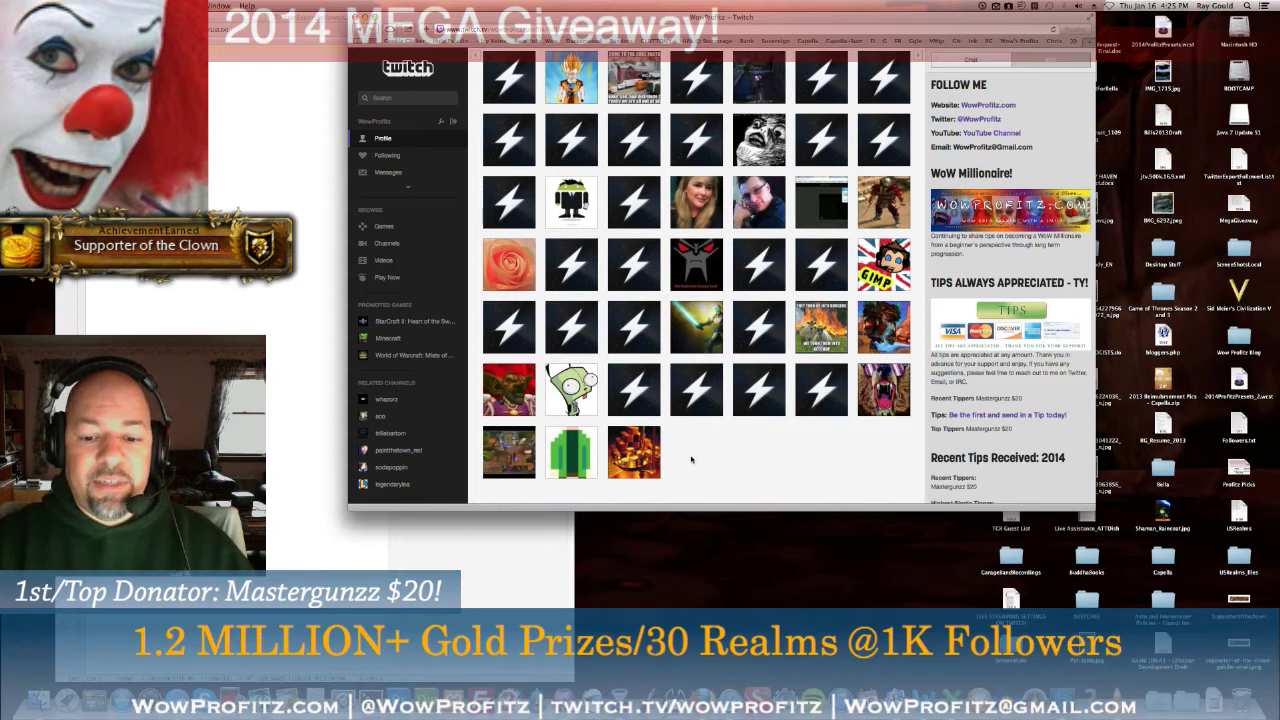
# Select the loaded followers in the grid from the last entry upward and copy them.
pyautogui.moveTo(692, 459); pyautogui.dragTo(661, 440)
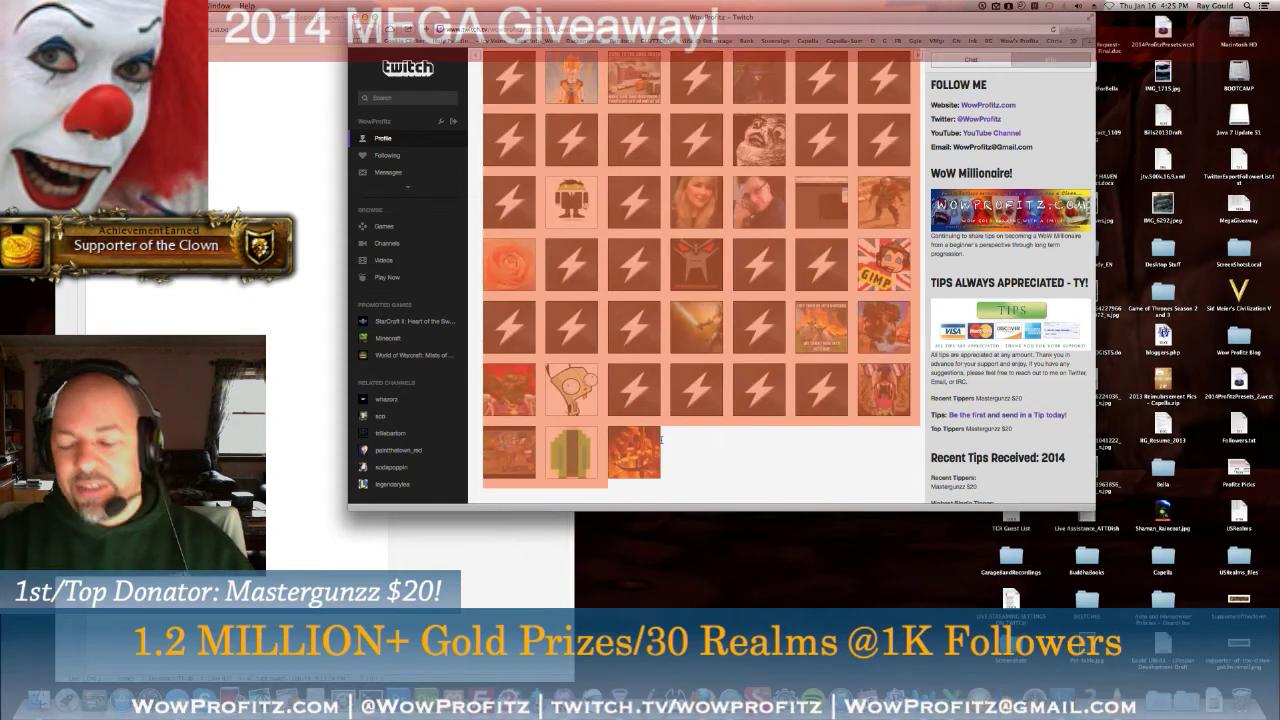
pyautogui.rightClick(659, 441)
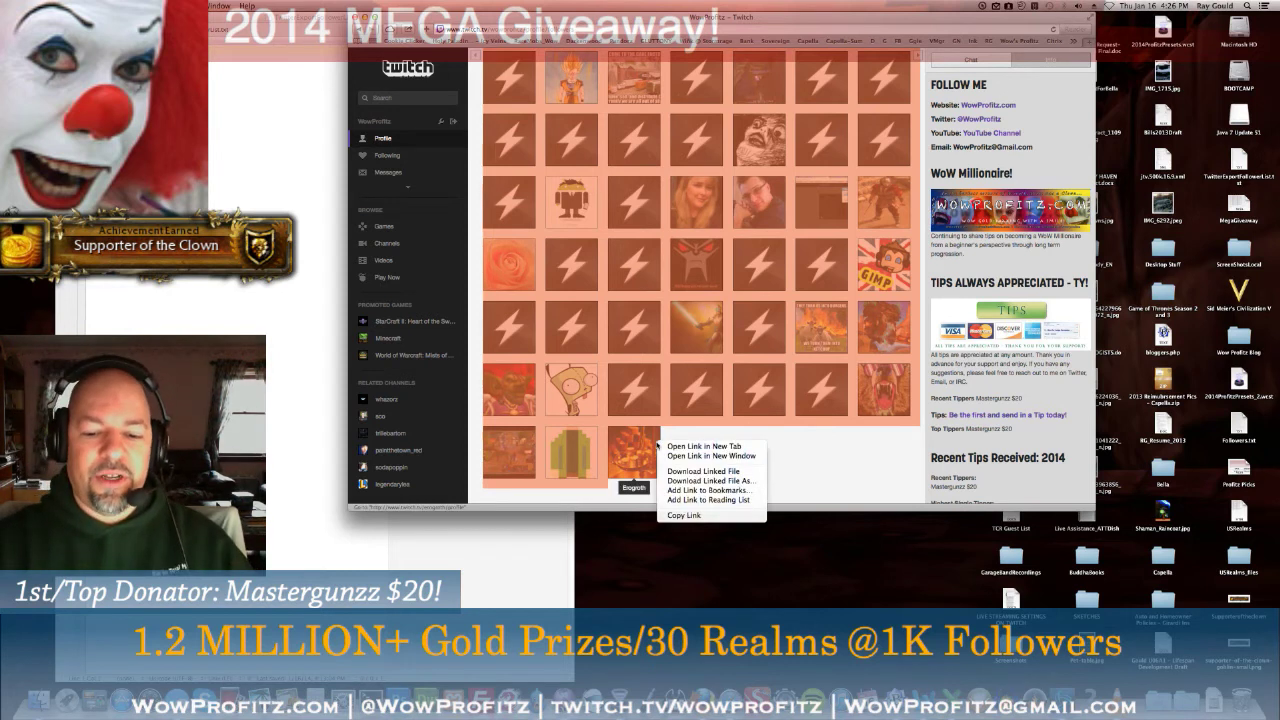
pyautogui.click(809, 452)
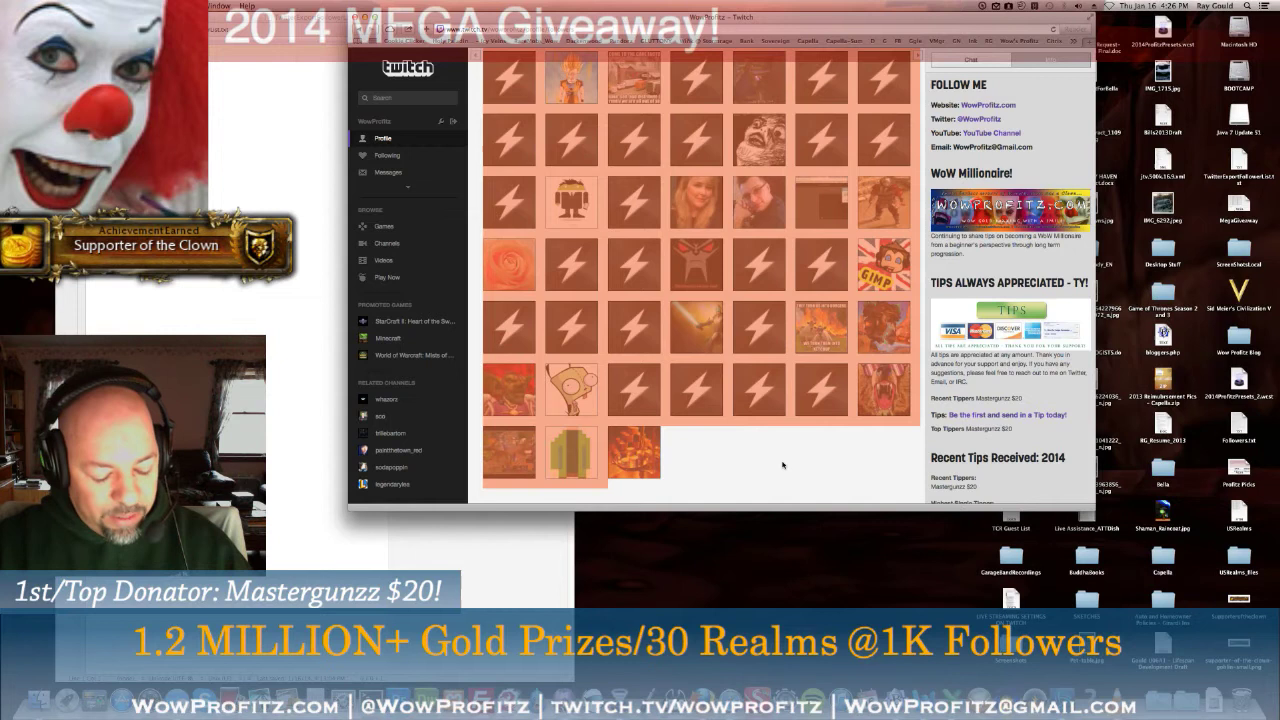
# Switch to the text editor with the empty TwitterExportFollowerList.txt and place its window over the browser.
pyautogui.click(326, 153)
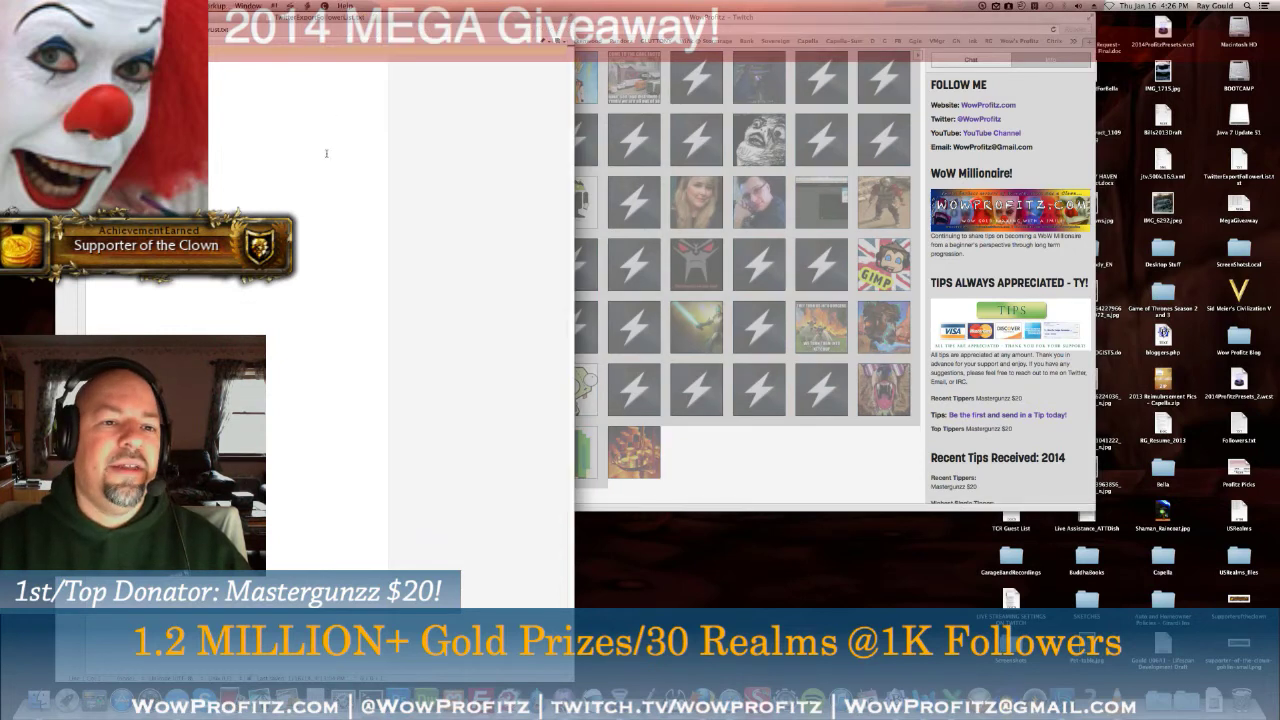
pyautogui.moveTo(361, 19); pyautogui.dragTo(743, 19)
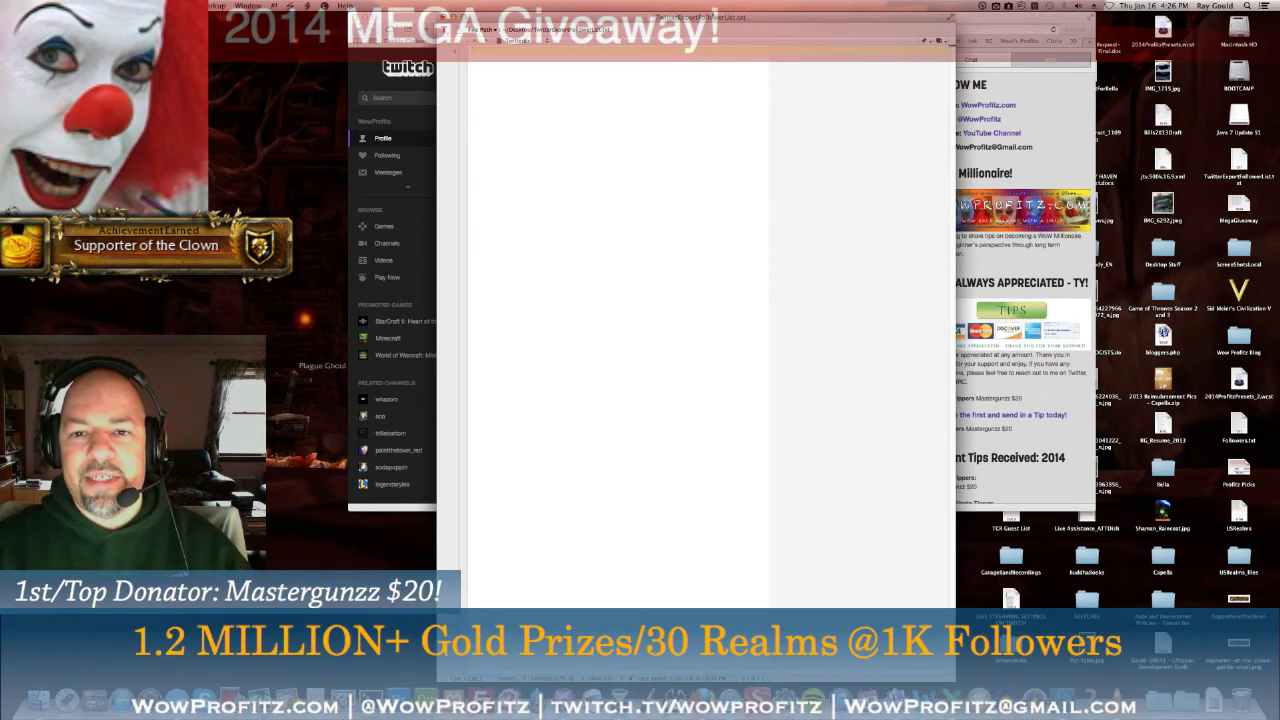
pyautogui.moveTo(559, 24); pyautogui.dragTo(561, 91)
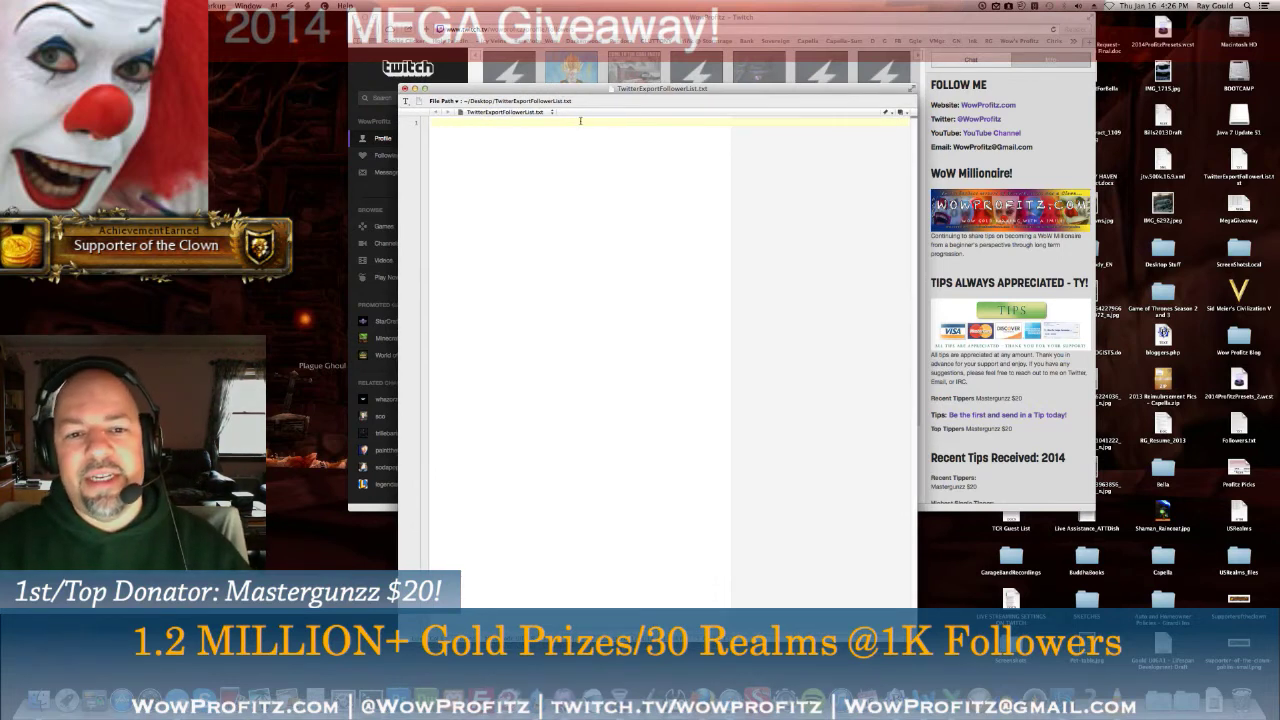
pyautogui.moveTo(601, 92); pyautogui.dragTo(641, 90)
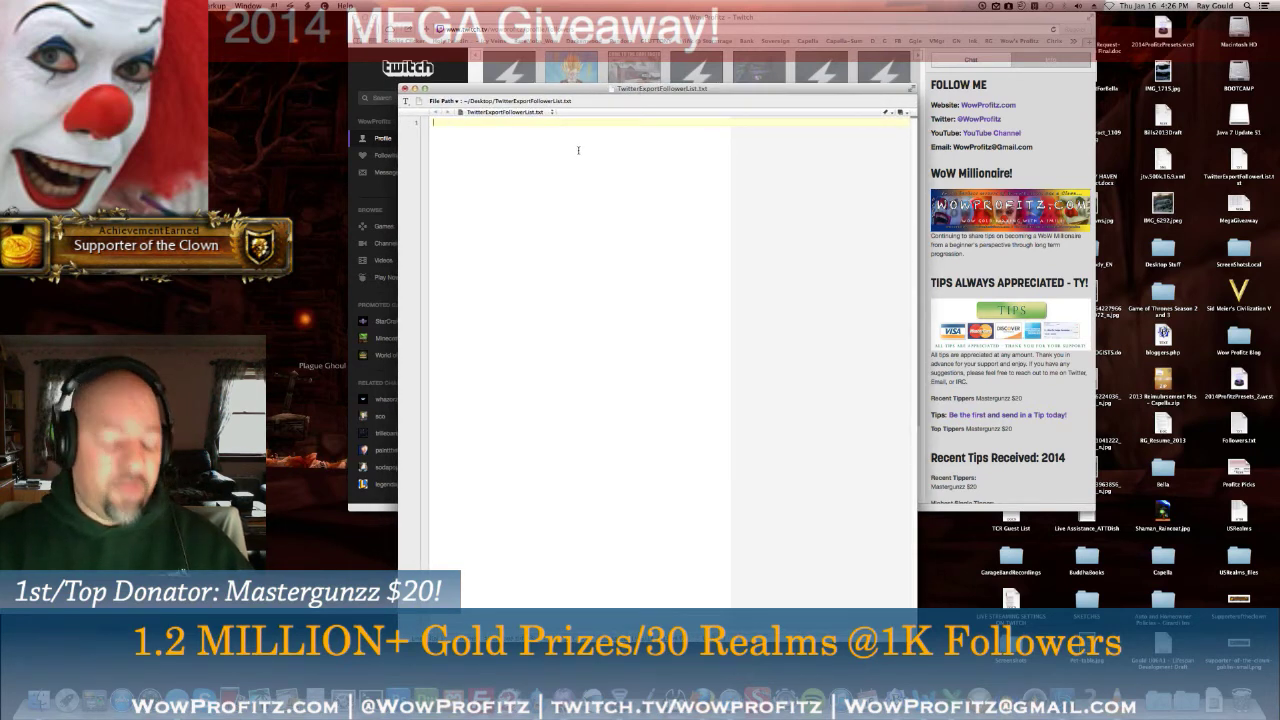
# Paste the copied follower names into TwitterExportFollowerList.txt, undo the paste, and paste them again.
pyautogui.press('super+v')
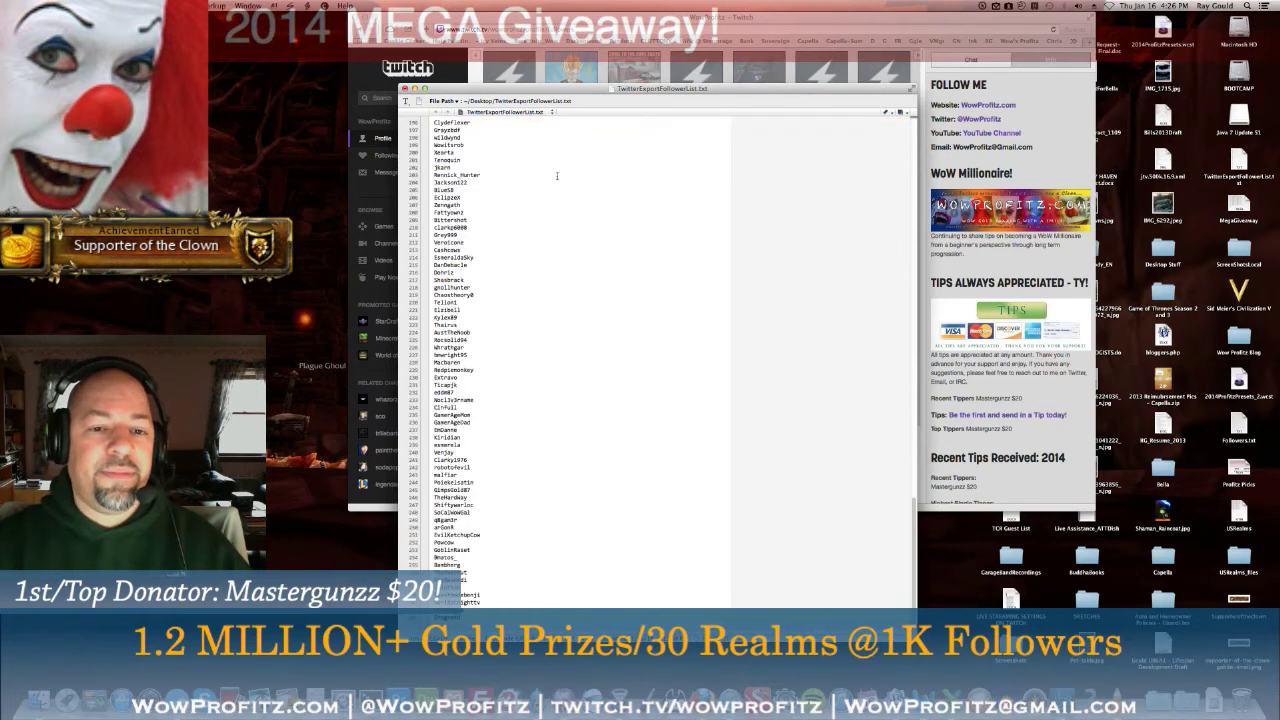
pyautogui.press('super+z')
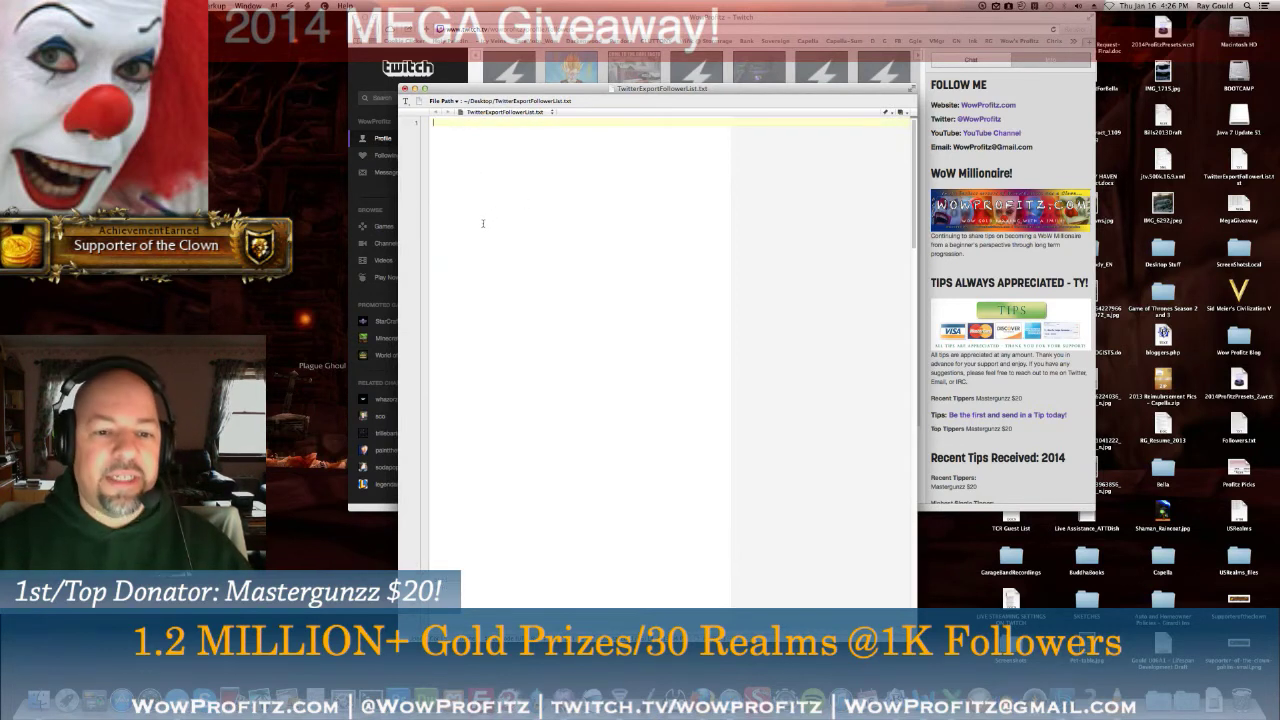
pyautogui.press('super+v')
pyautogui.scroll(10, 549, 230)
pyautogui.scroll(10, 547, 248)
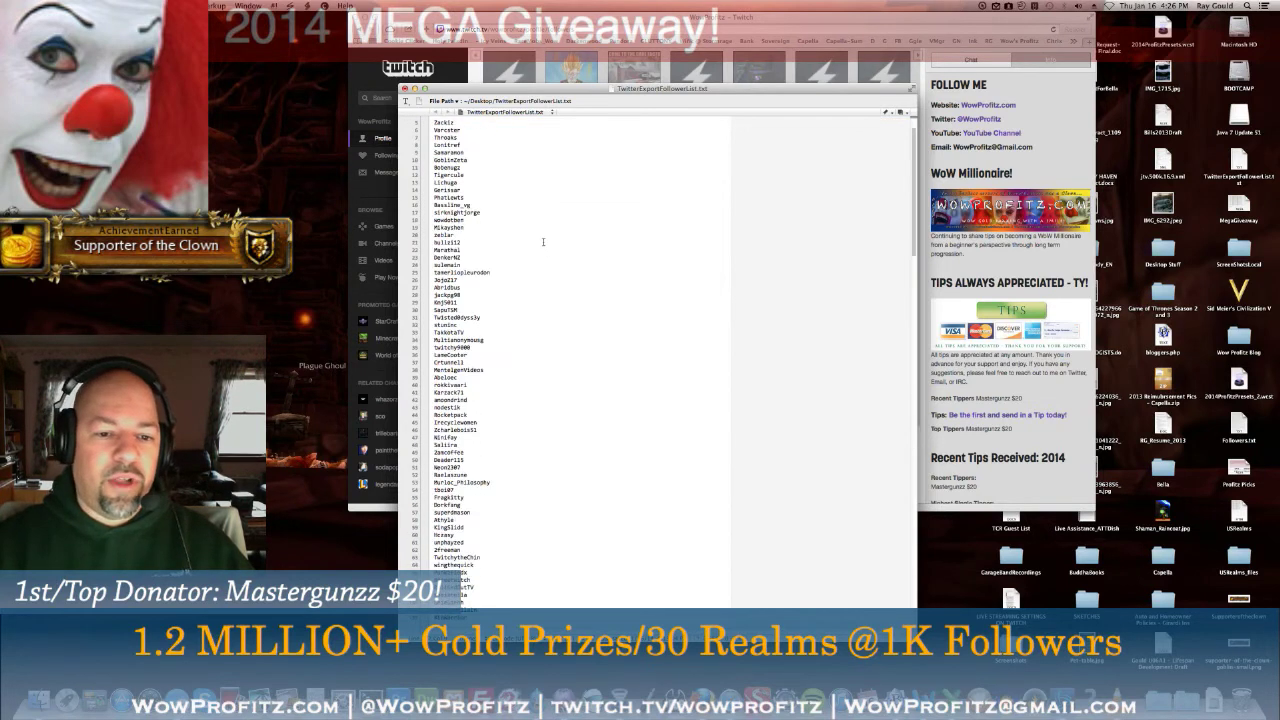
# Select the entire list of follower names in the text file, from the last line up to the first.
pyautogui.click(475, 124)
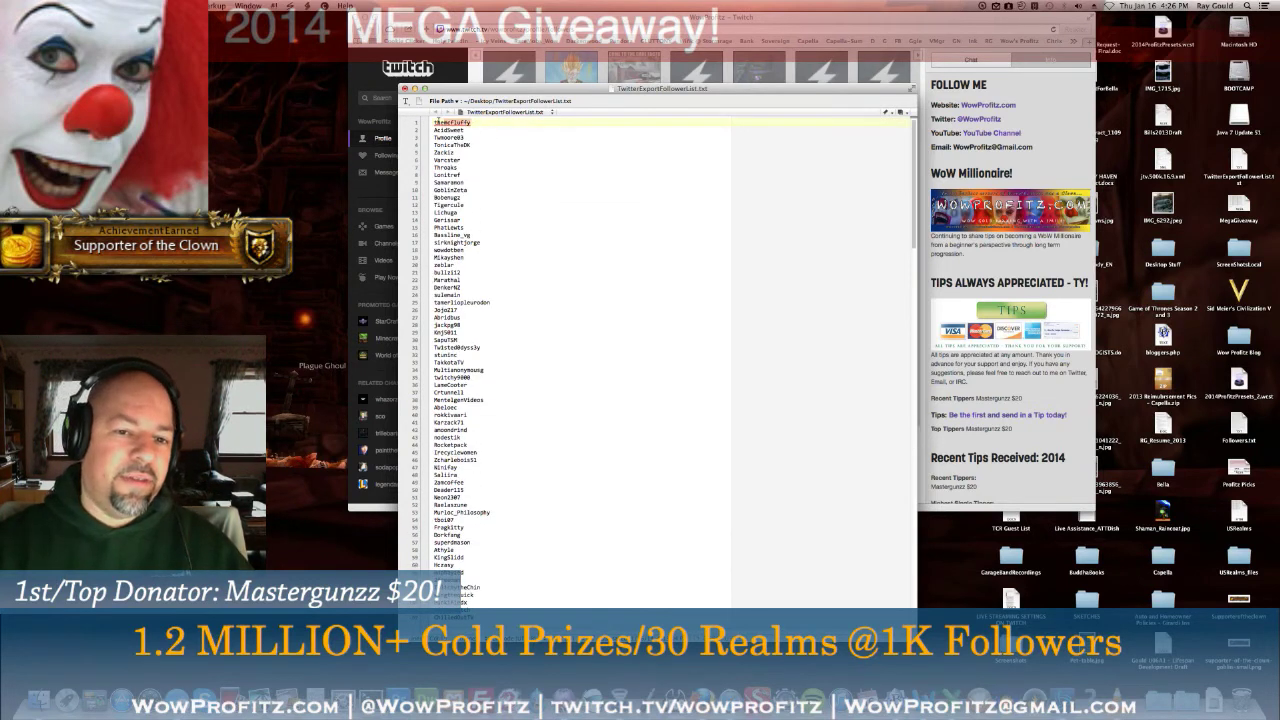
pyautogui.scroll(-20, 508, 183)
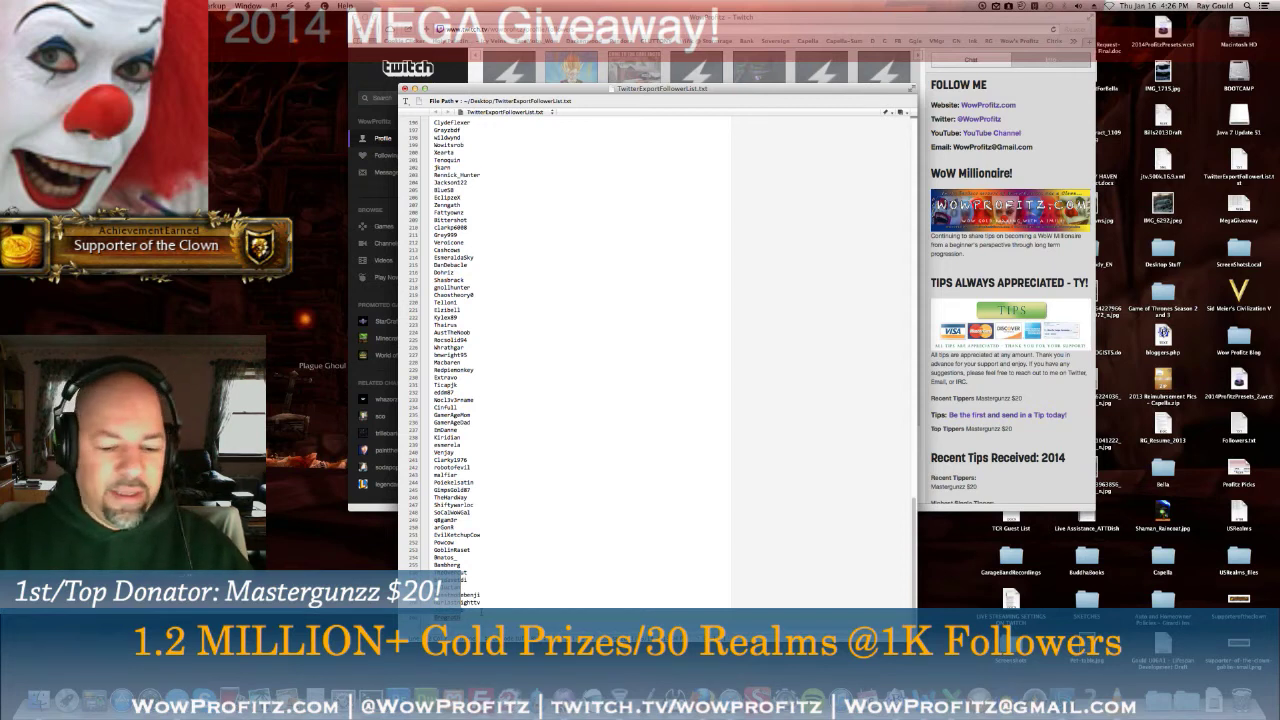
pyautogui.moveTo(480, 604); pyautogui.dragTo(451, 112)
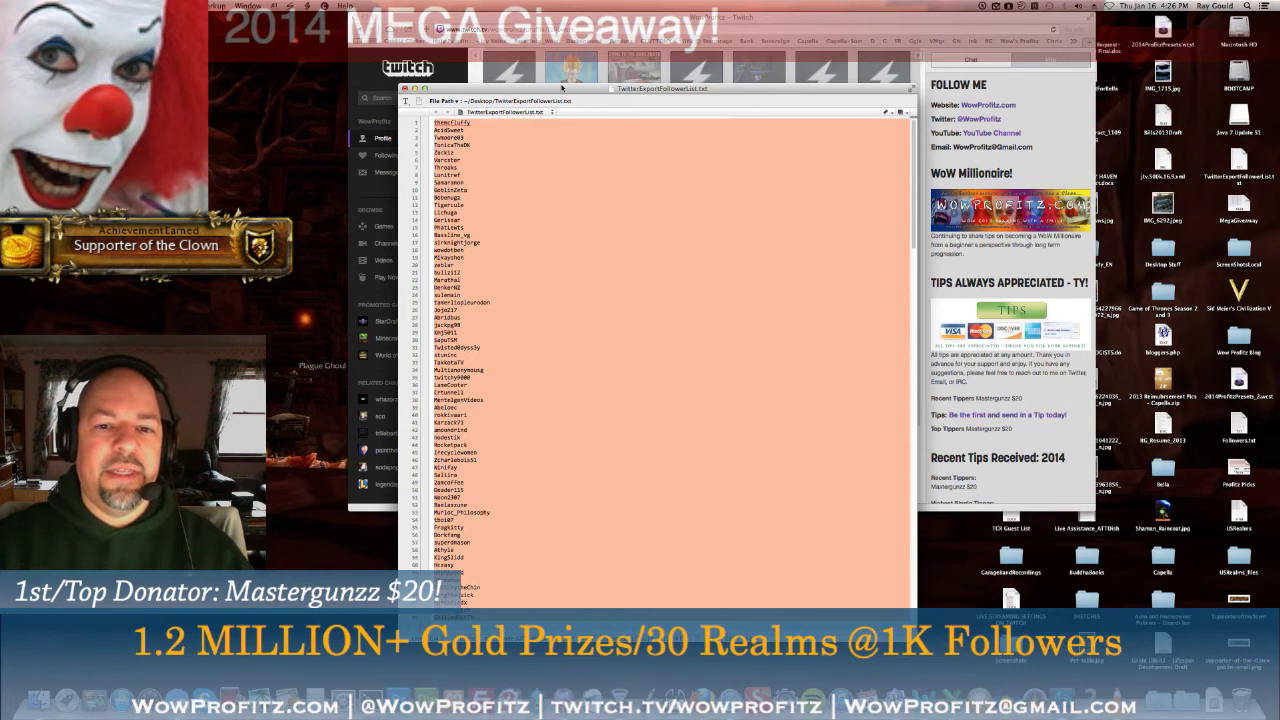
# Compare the text file with the Twitch followers page, then return to the browser and clear the follower grid's selection.
pyautogui.click(617, 22)
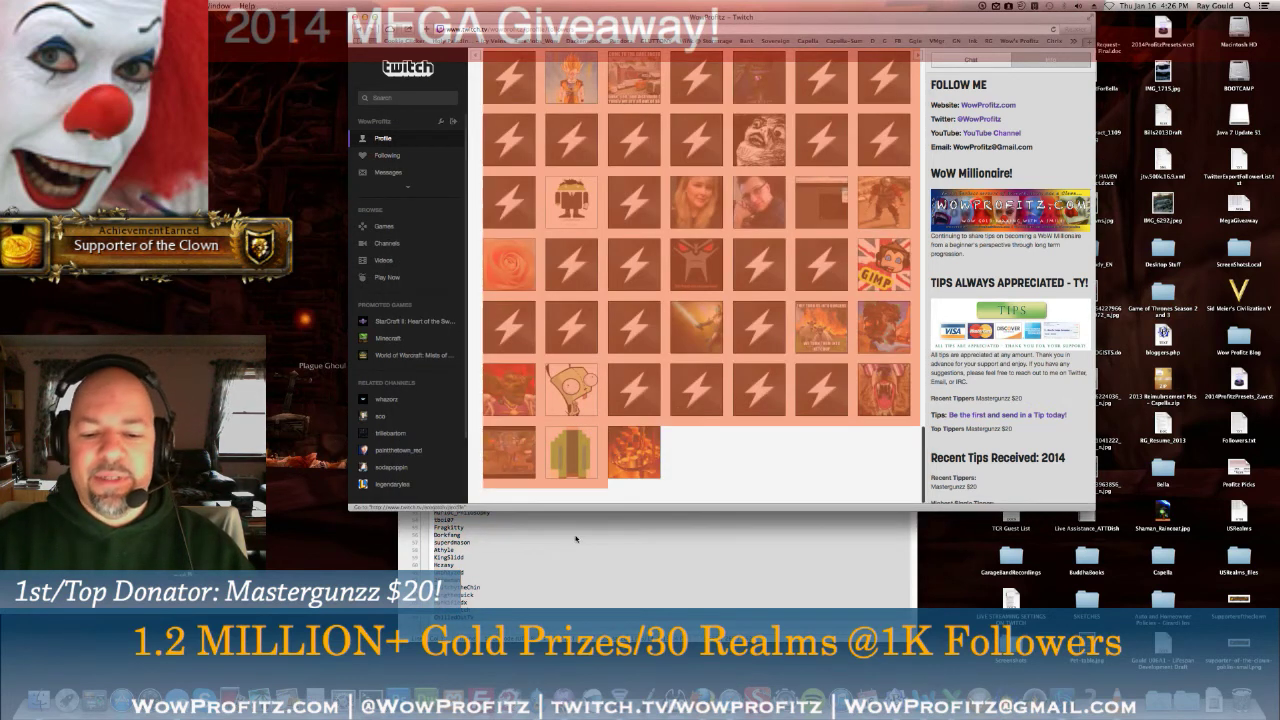
pyautogui.click(571, 546)
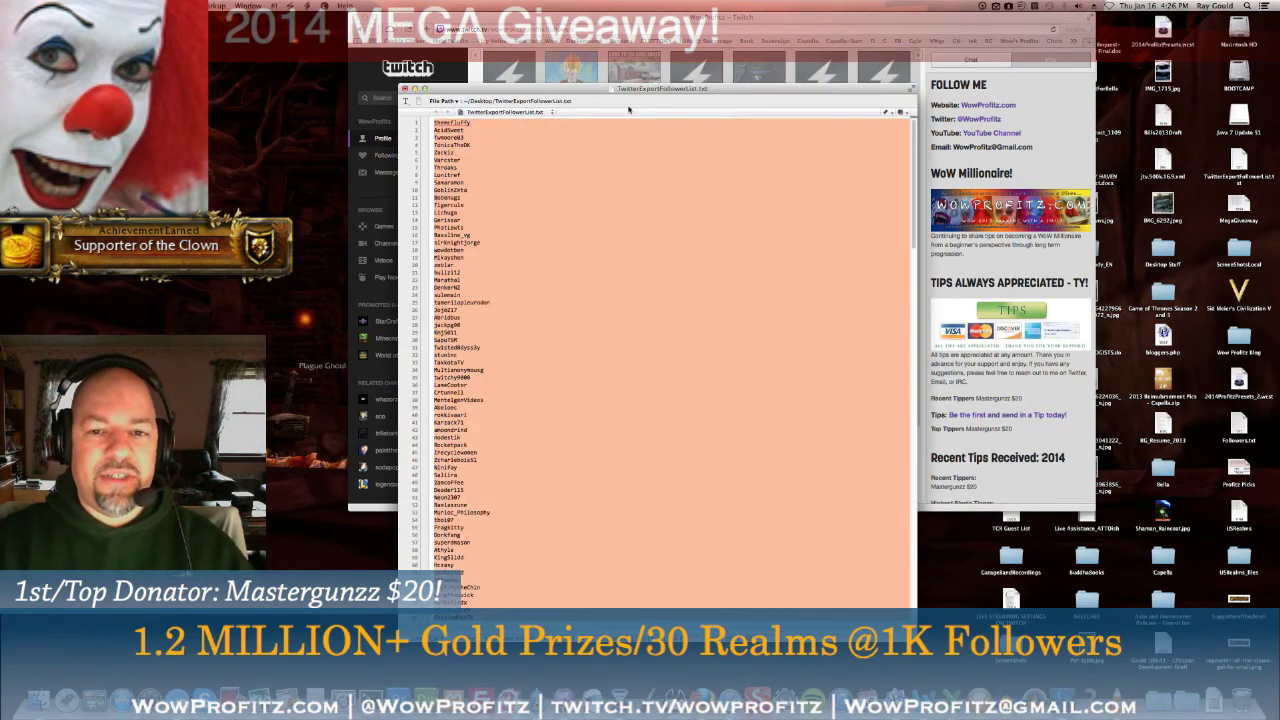
pyautogui.click(690, 20)
pyautogui.click(713, 445)
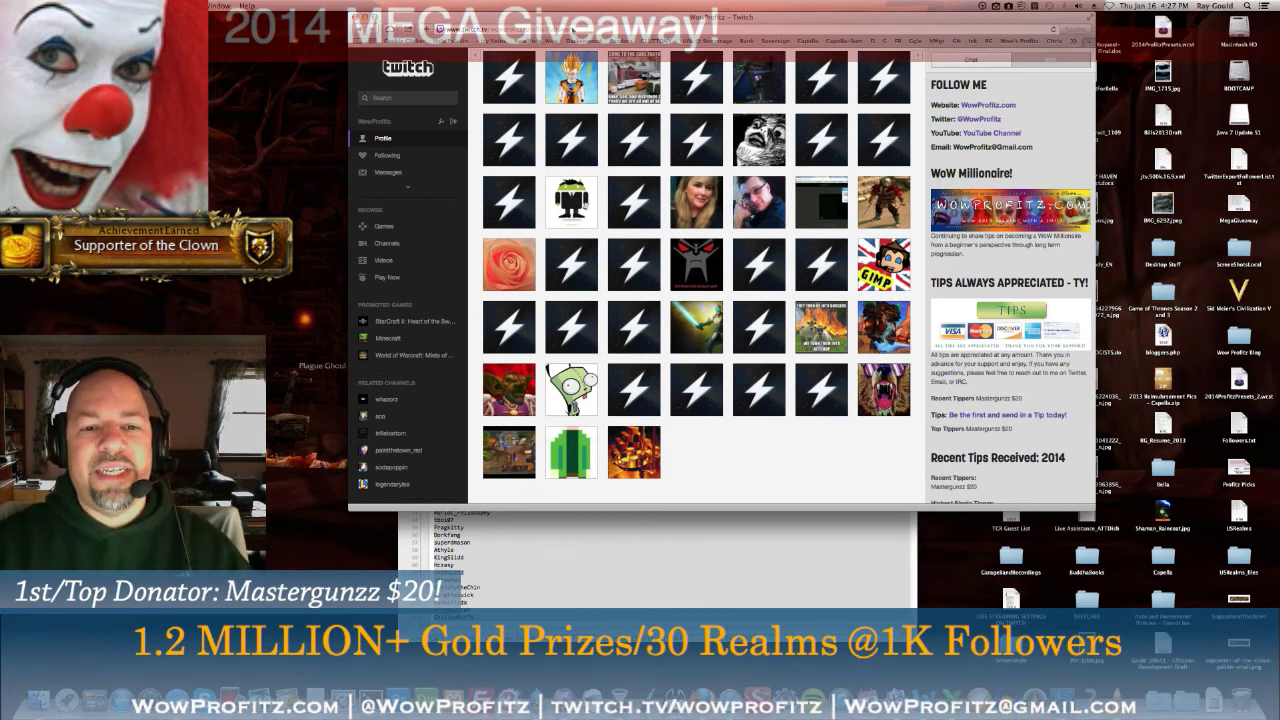
# Select the web address of the Twitch followers page and shift the browser window slightly left to show more of the desktop.
pyautogui.click(581, 30)
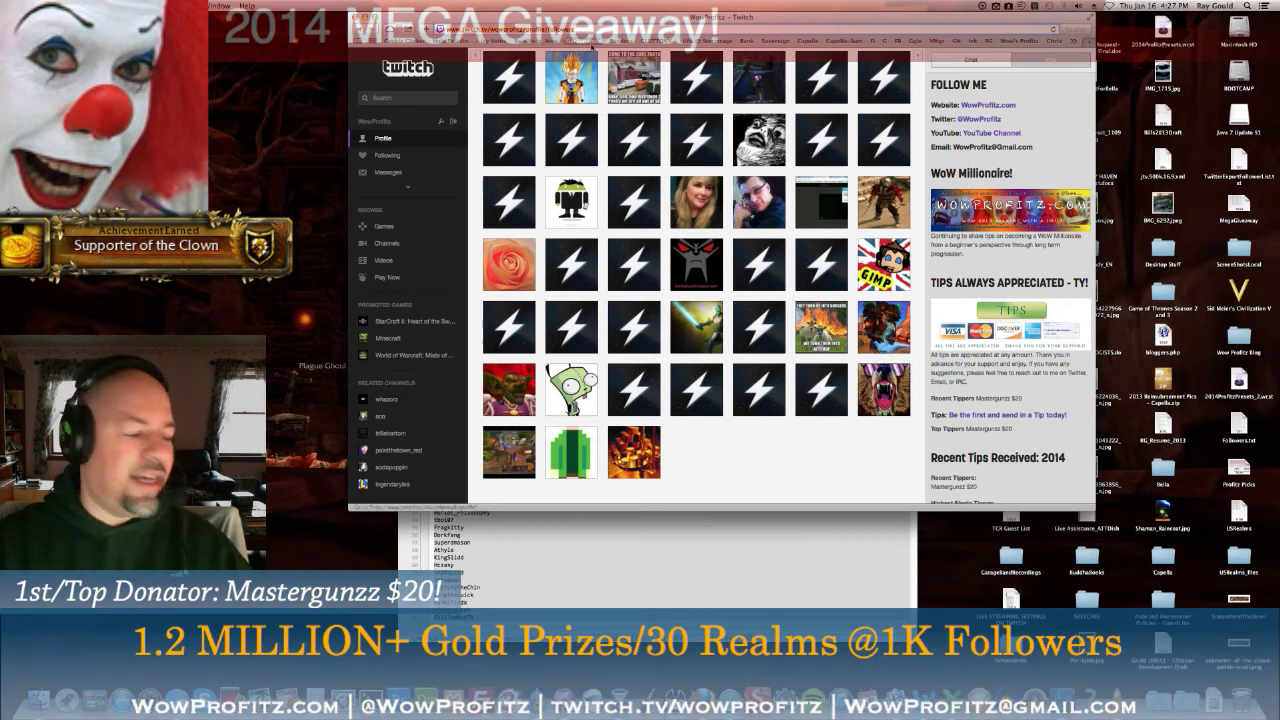
pyautogui.moveTo(635, 21); pyautogui.dragTo(594, 20)
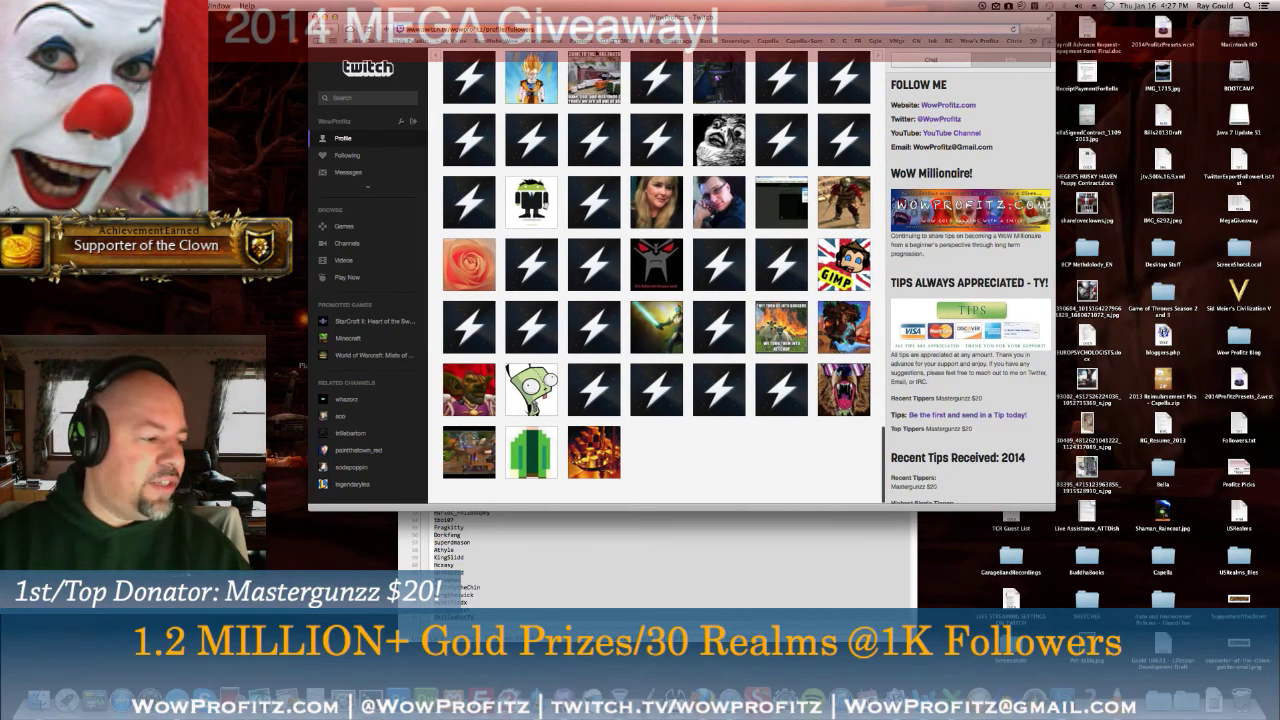
pyautogui.moveTo(787, 23)
pyautogui.mouseDown()
pyautogui.moveTo(805, 22)
pyautogui.moveTo(783, 23)
pyautogui.mouseUp()
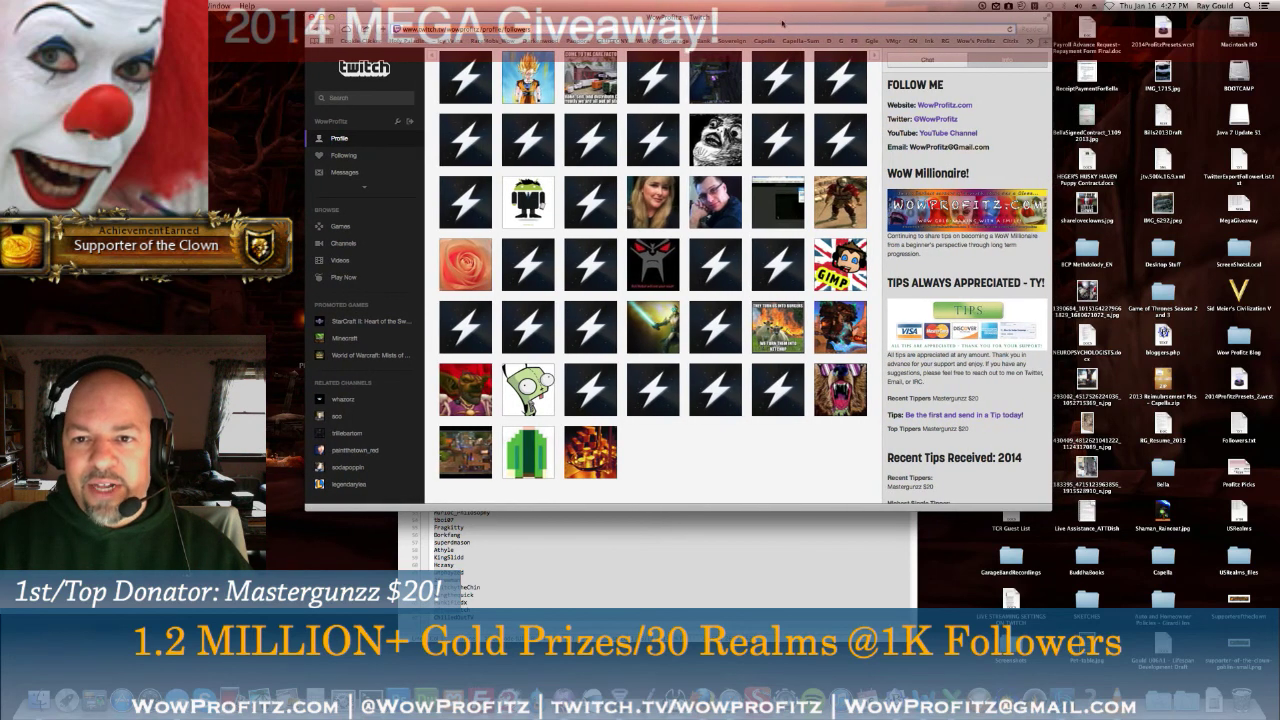